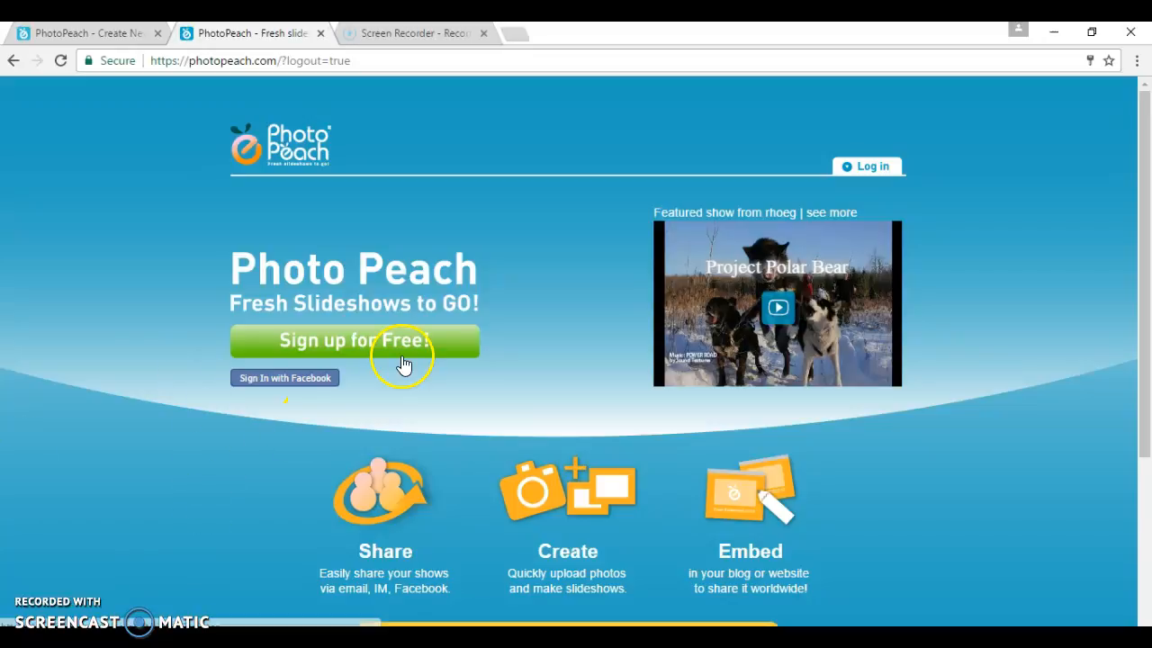
# Log in to the PhotoPeach account with the saved credentials
pyautogui.click(865, 166)
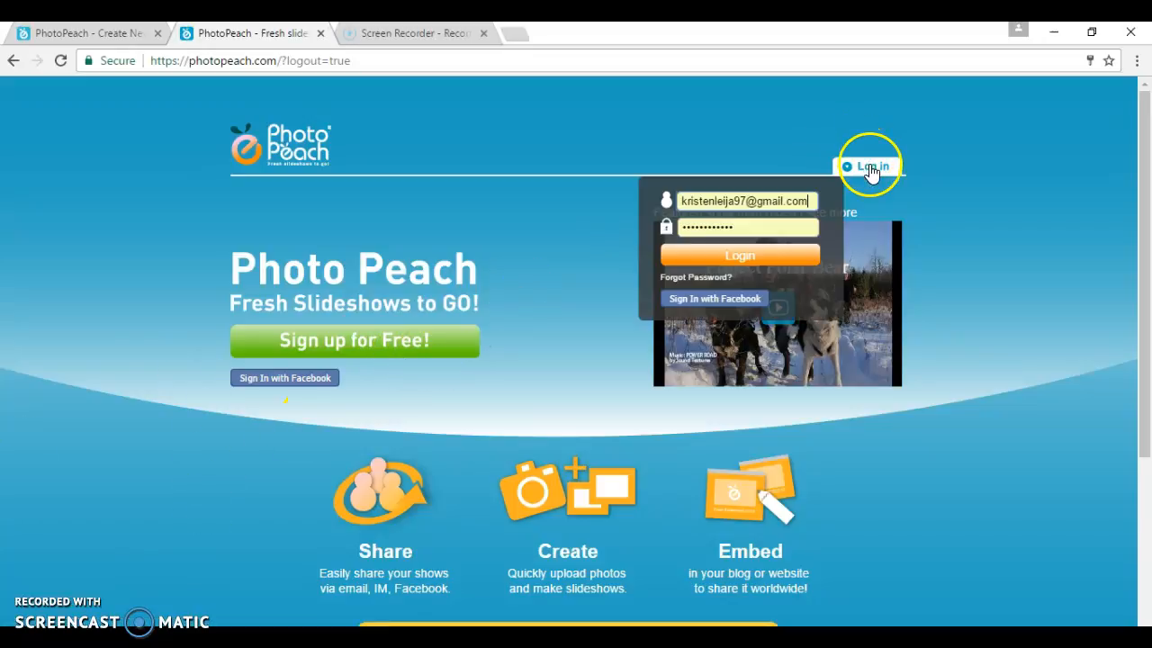
pyautogui.click(791, 261)
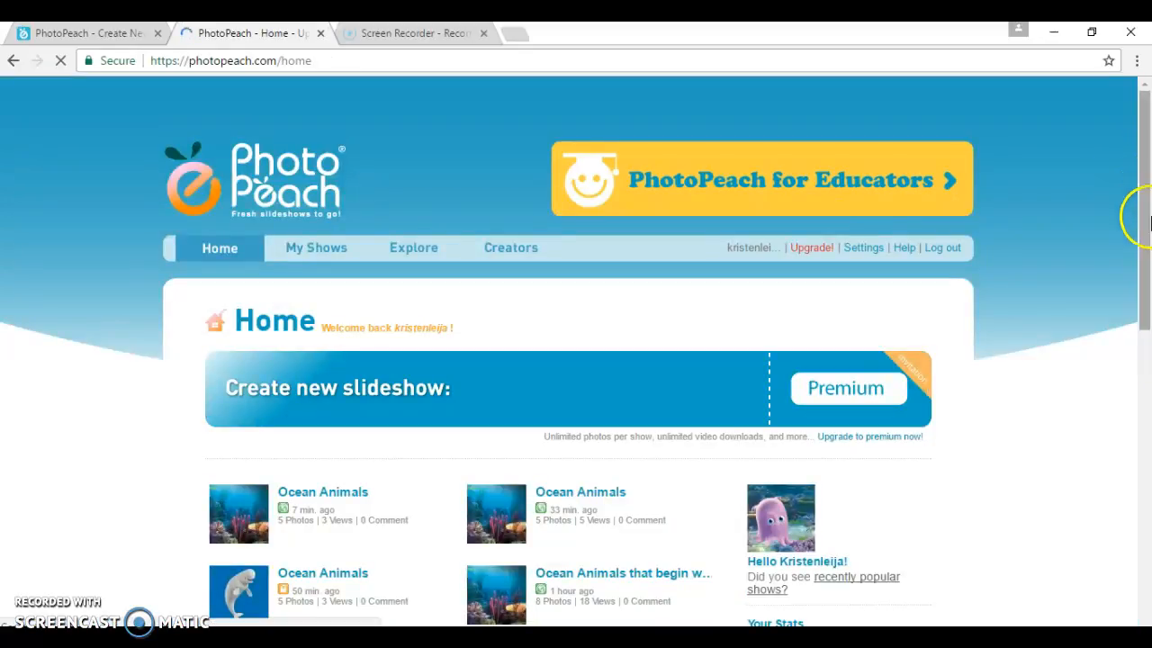
# Start a new slideshow by uploading the photo "finding-nemo-sea - Copy" from the Downloads folder
pyautogui.scroll(-1, 1151, 223)
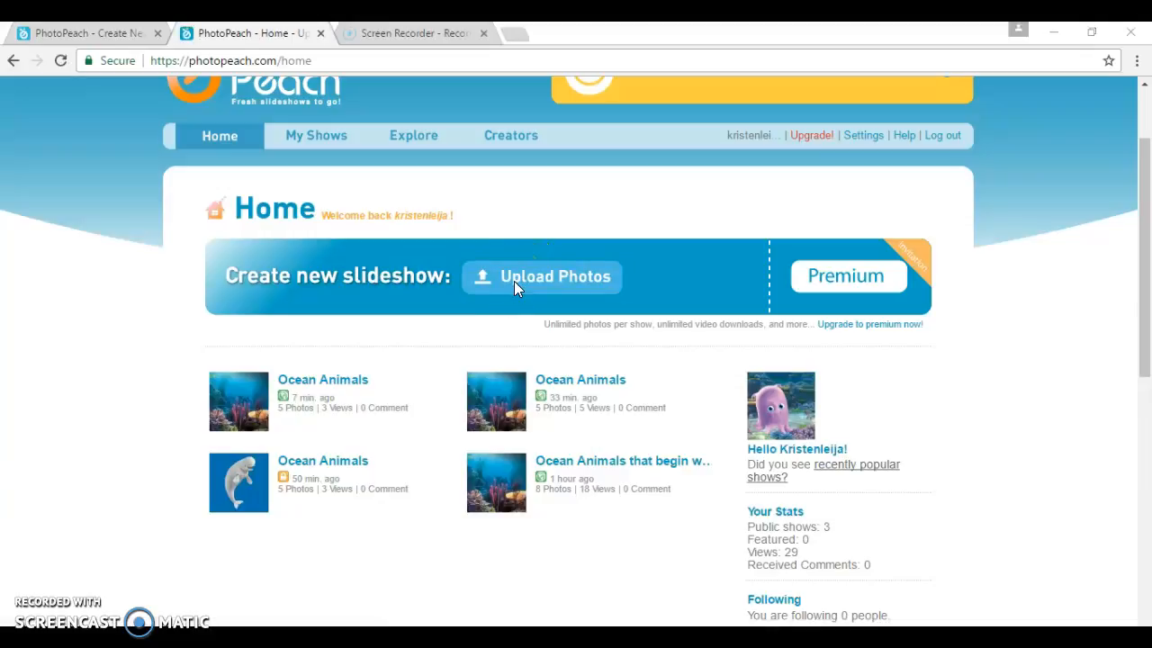
pyautogui.click(514, 280)
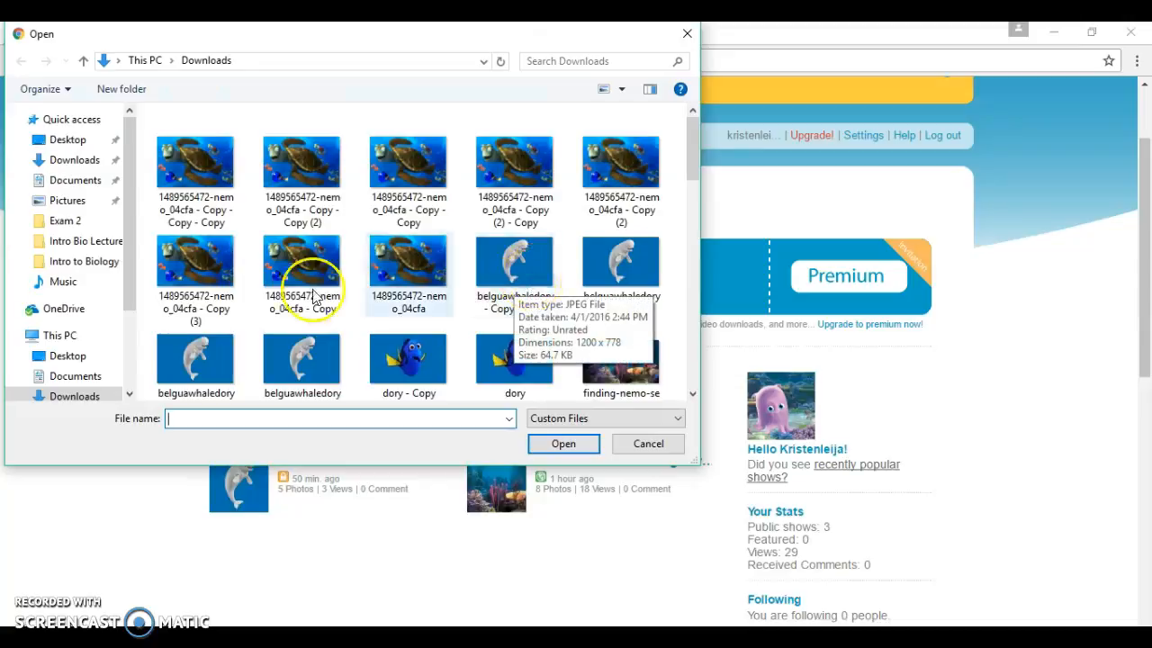
pyautogui.moveTo(690, 175); pyautogui.dragTo(692, 220)
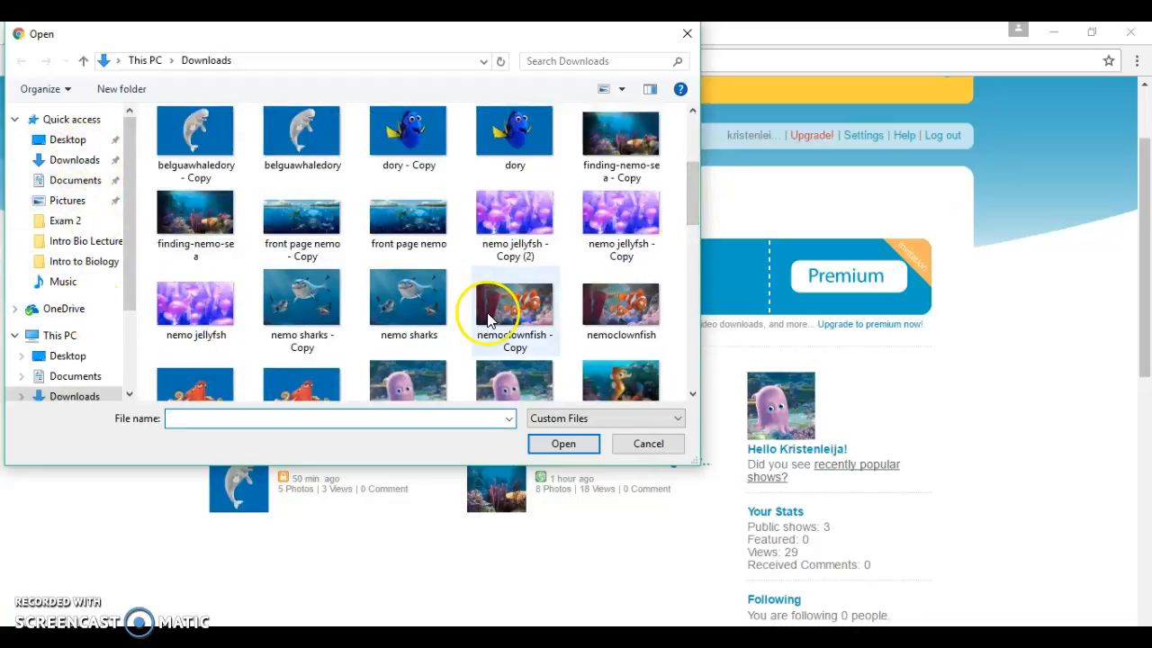
pyautogui.click(652, 159)
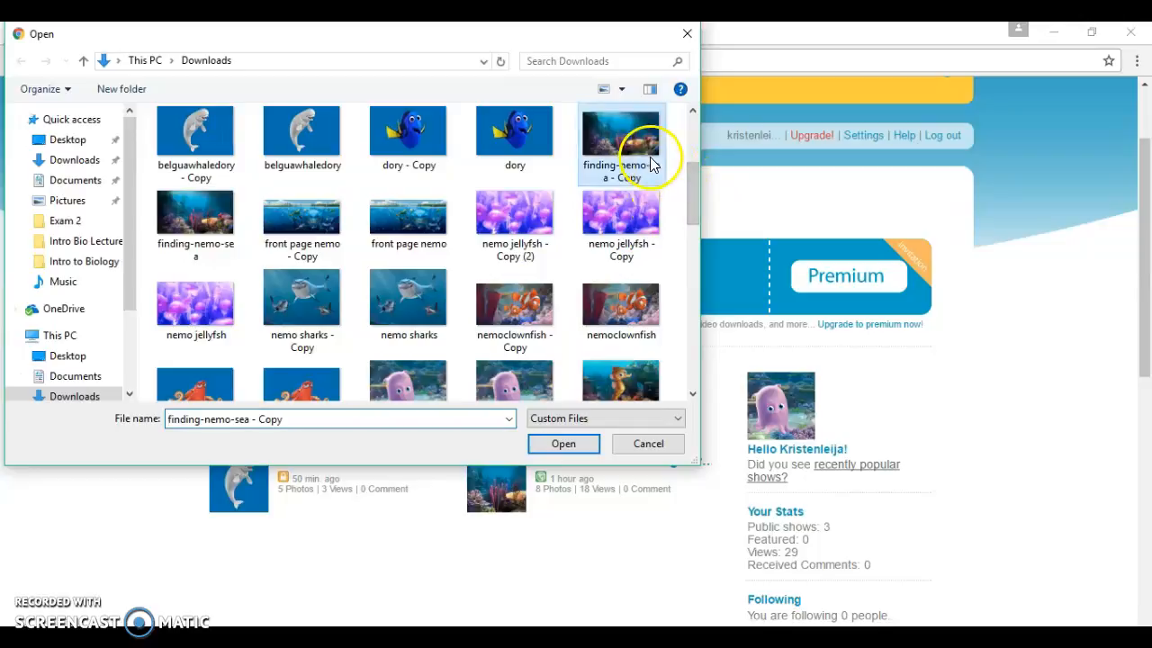
pyautogui.click(571, 444)
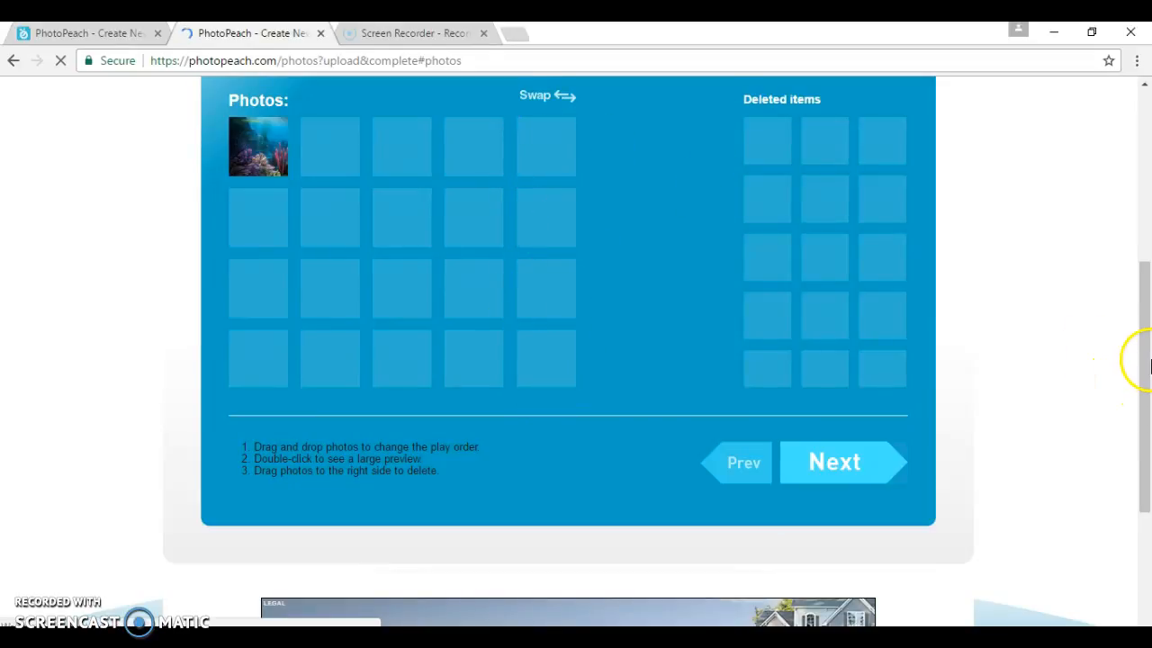
# Upload the beluga whale photo "belguawhaledory - Copy (2)" to the slideshow
pyautogui.scroll(2, 1140, 352)
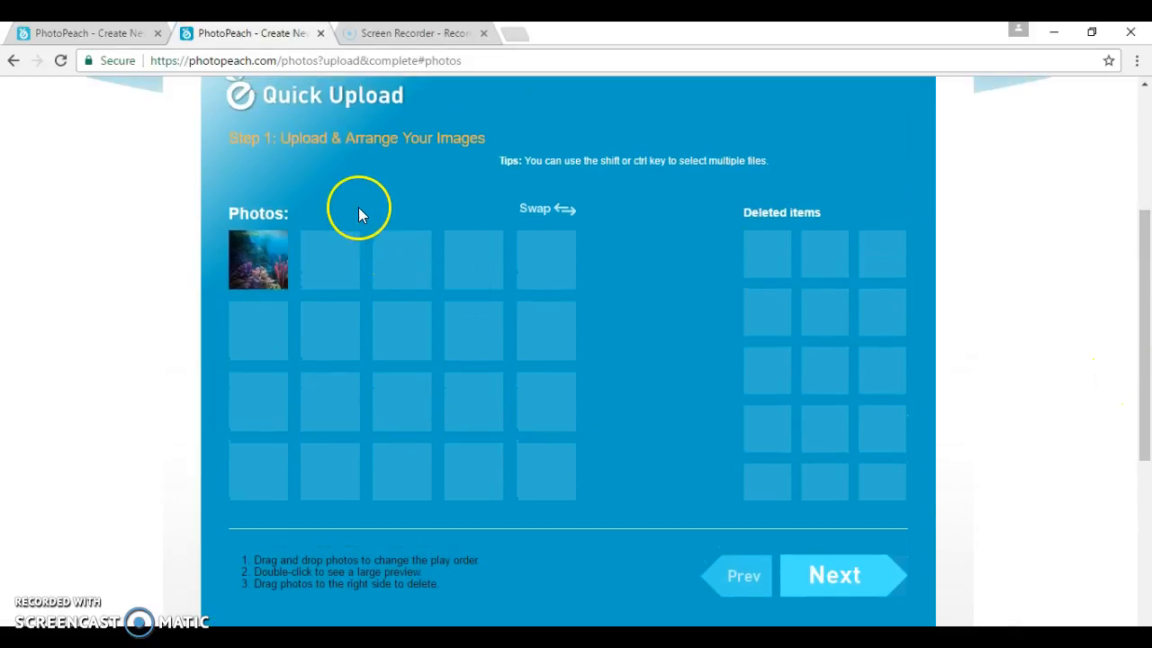
pyautogui.click(323, 191)
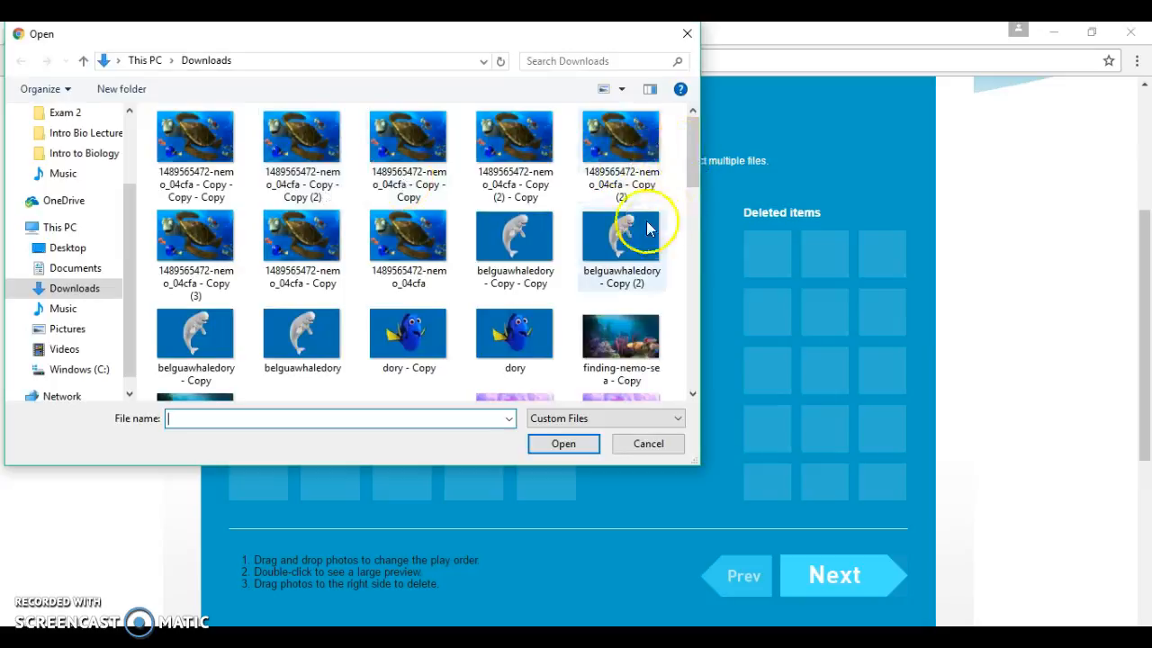
pyautogui.click(647, 229)
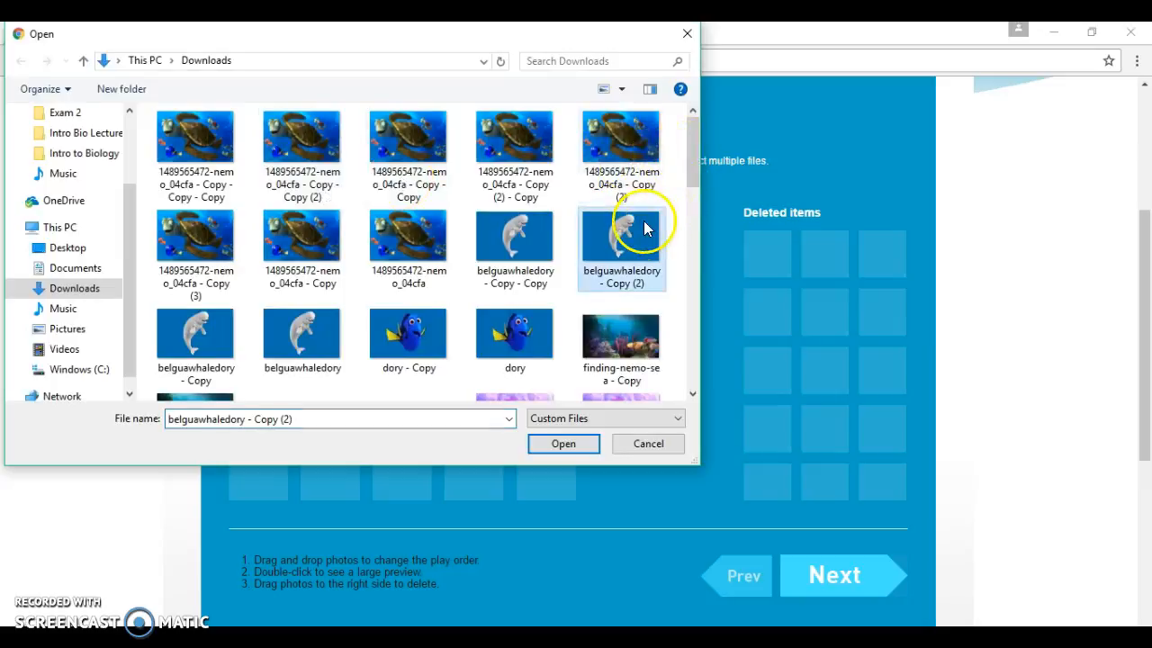
pyautogui.click(576, 444)
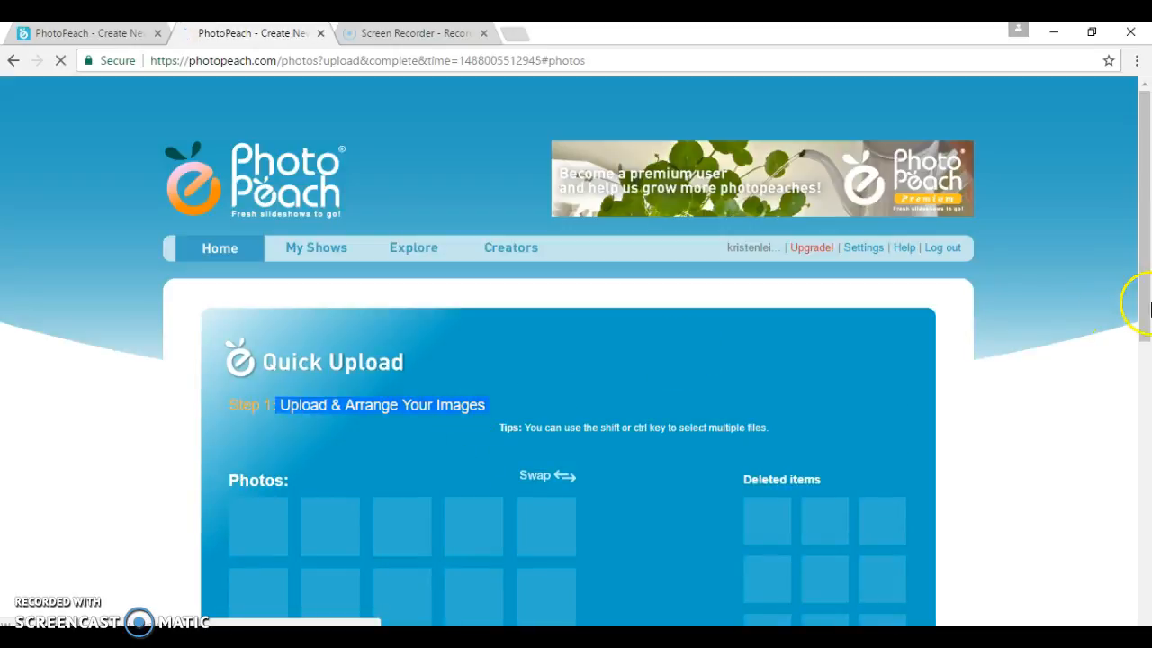
pyautogui.scroll(-5, 1148, 311)
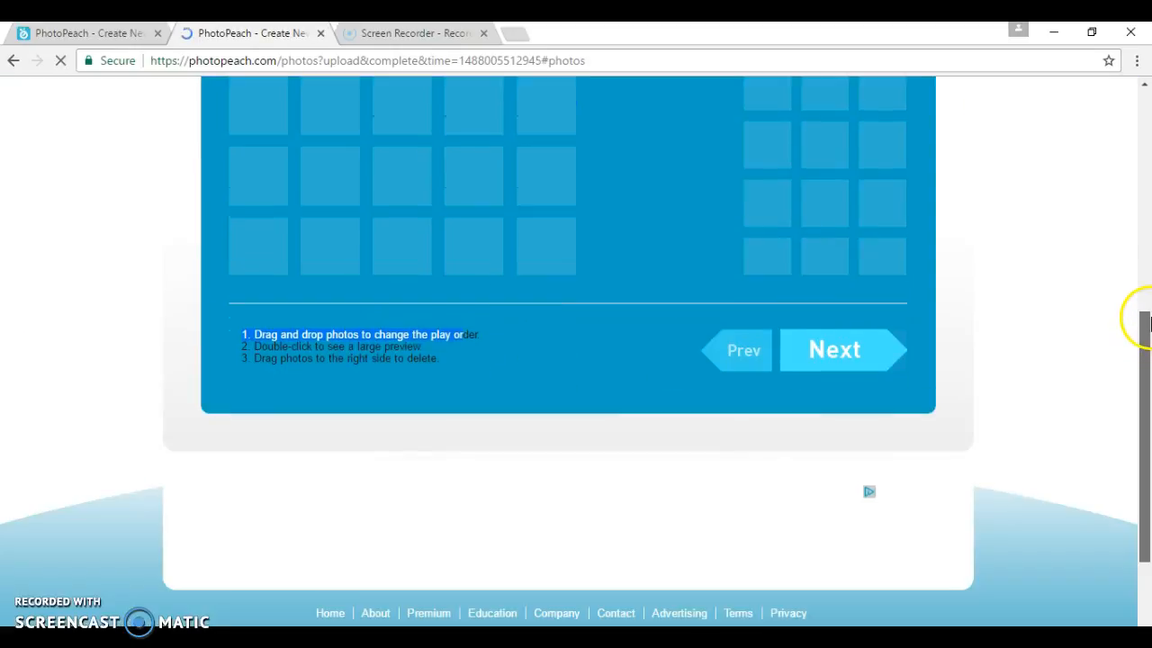
pyautogui.scroll(3, 1148, 306)
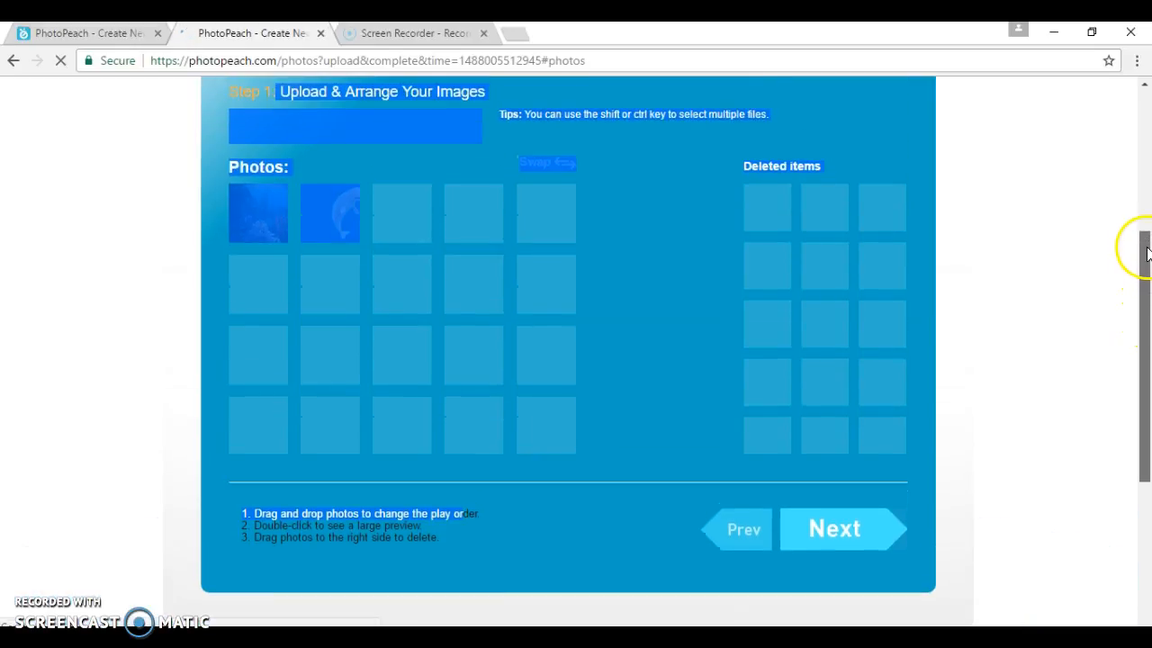
pyautogui.moveTo(1147, 253); pyautogui.dragTo(1147, 237)
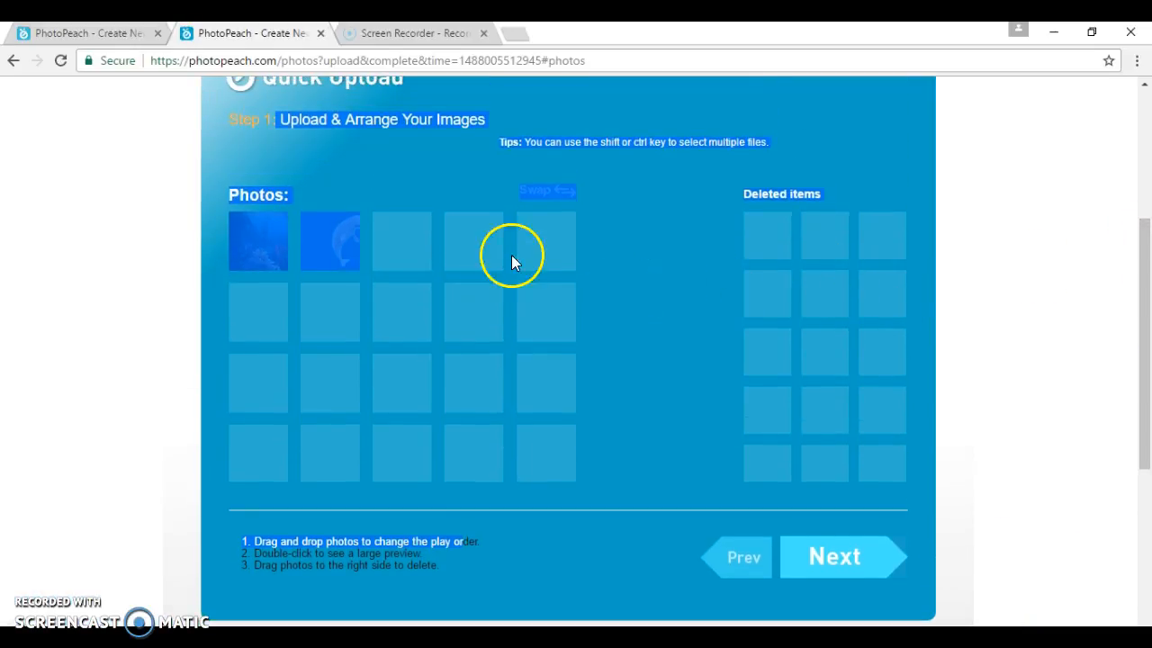
pyautogui.click(373, 151)
pyautogui.click(329, 168)
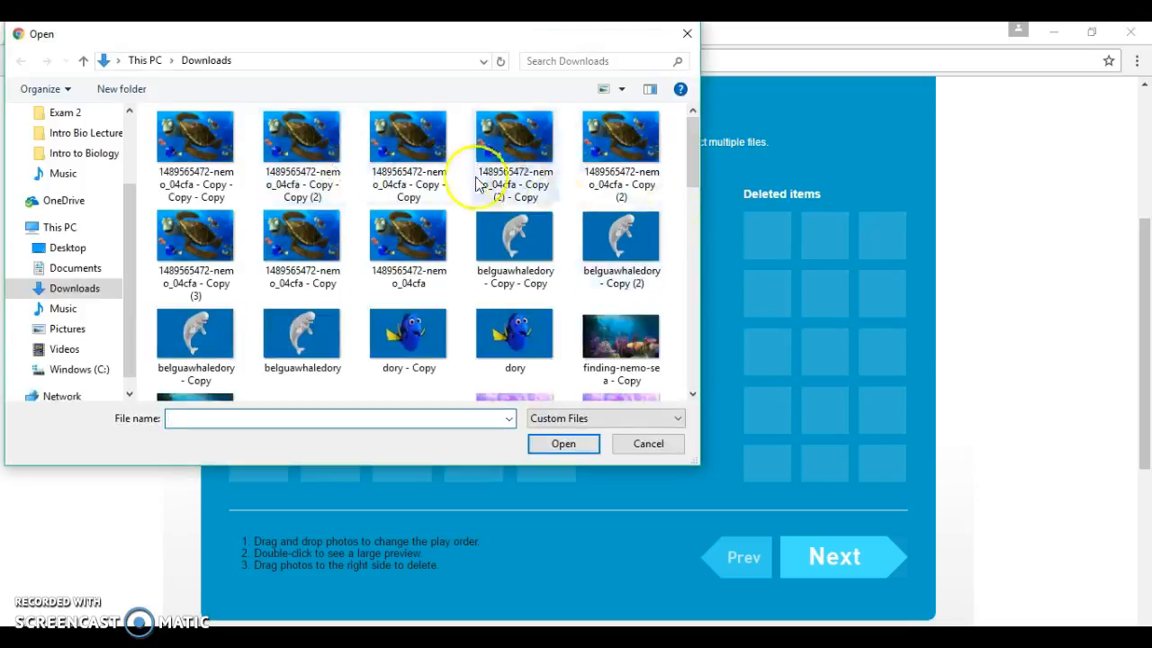
pyautogui.click(408, 218)
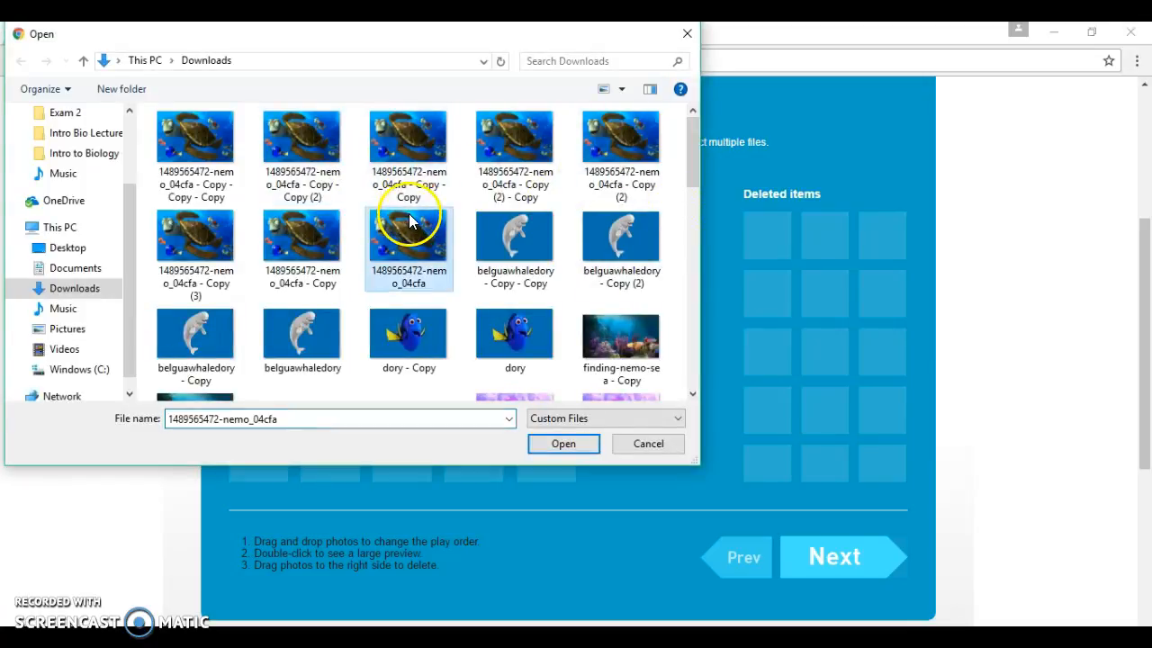
pyautogui.click(564, 445)
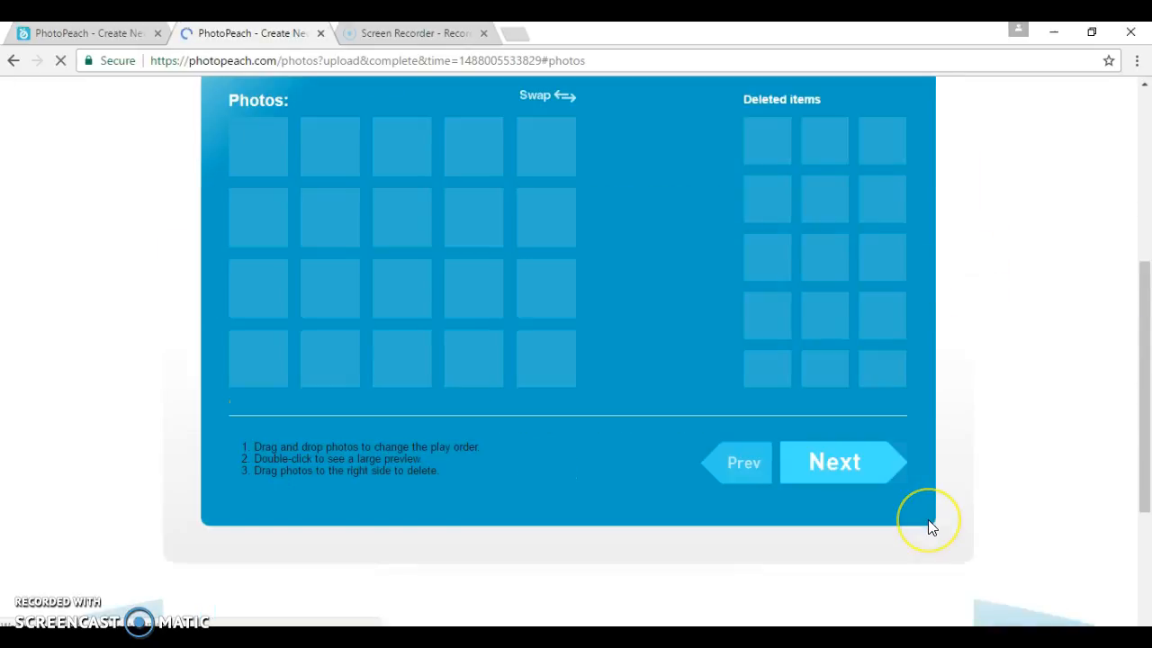
# Upload the seahorse photo "nemoseahorse - Copy" to the slideshow
pyautogui.moveTo(1150, 450); pyautogui.dragTo(1146, 385)
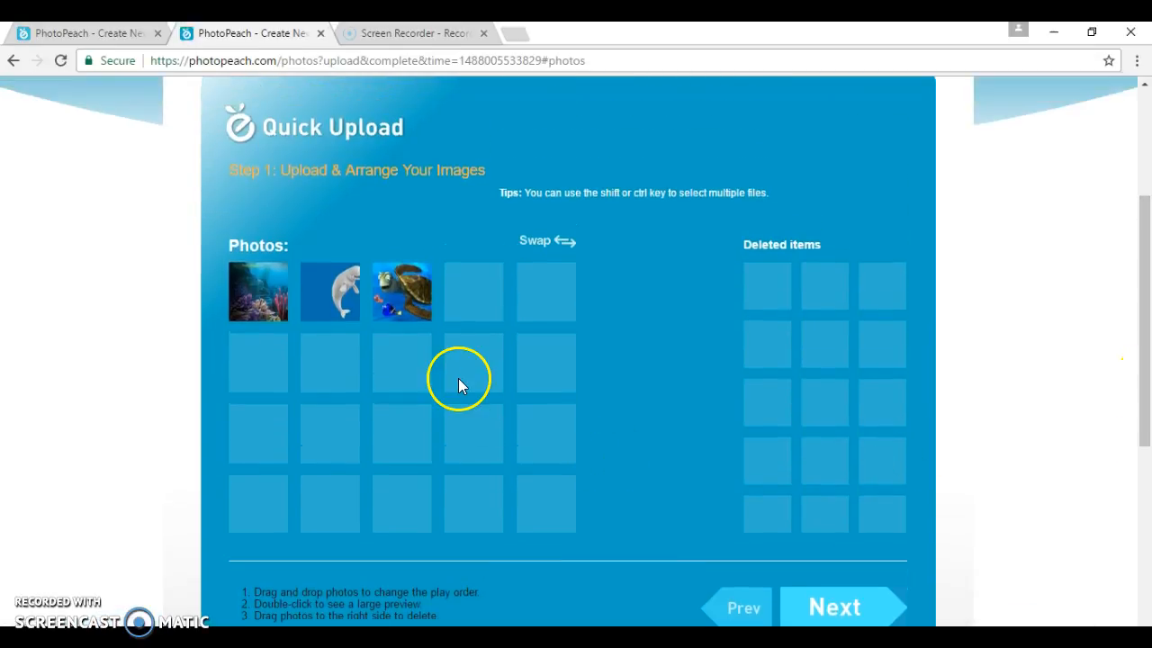
pyautogui.click(347, 217)
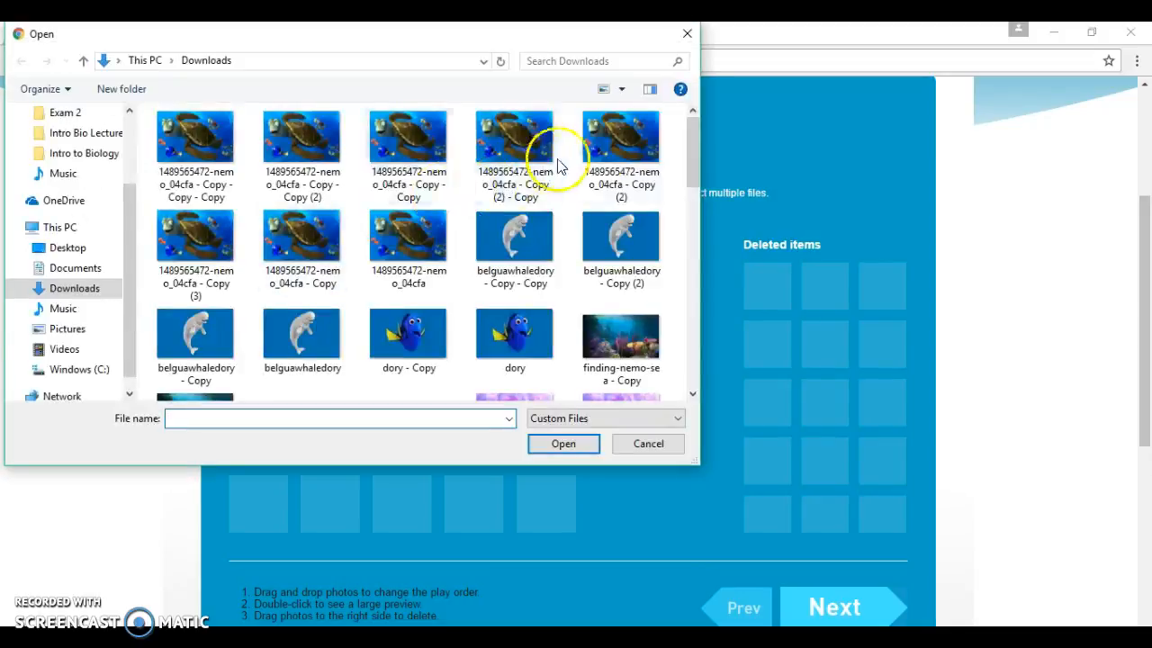
pyautogui.moveTo(690, 159); pyautogui.dragTo(694, 223)
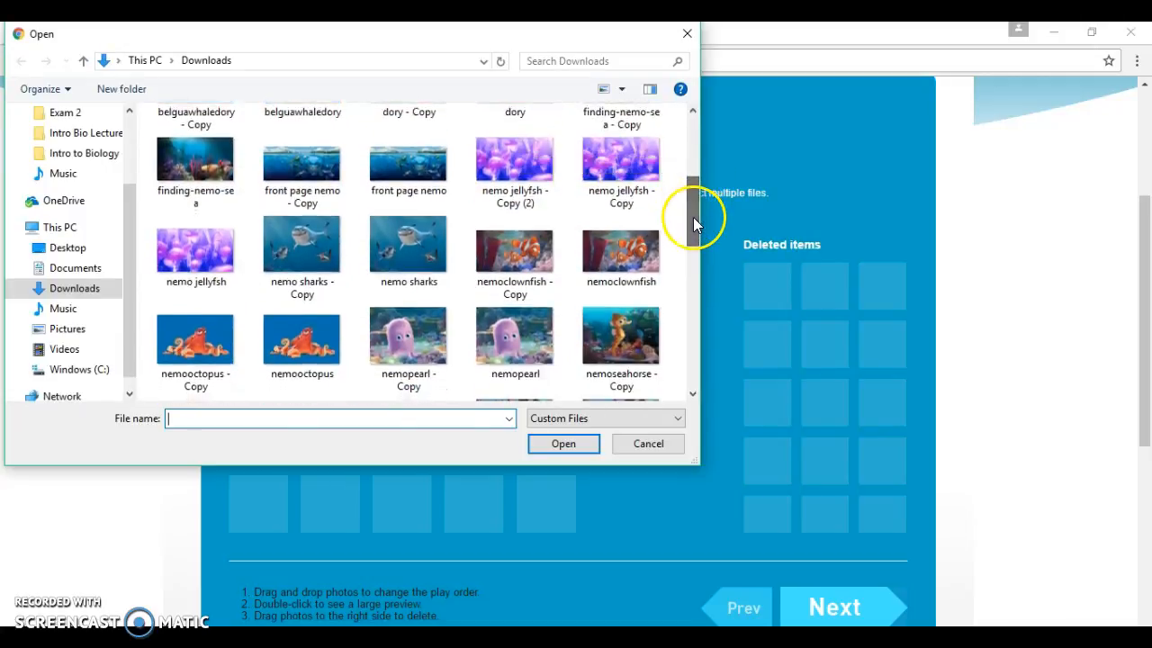
pyautogui.click(617, 335)
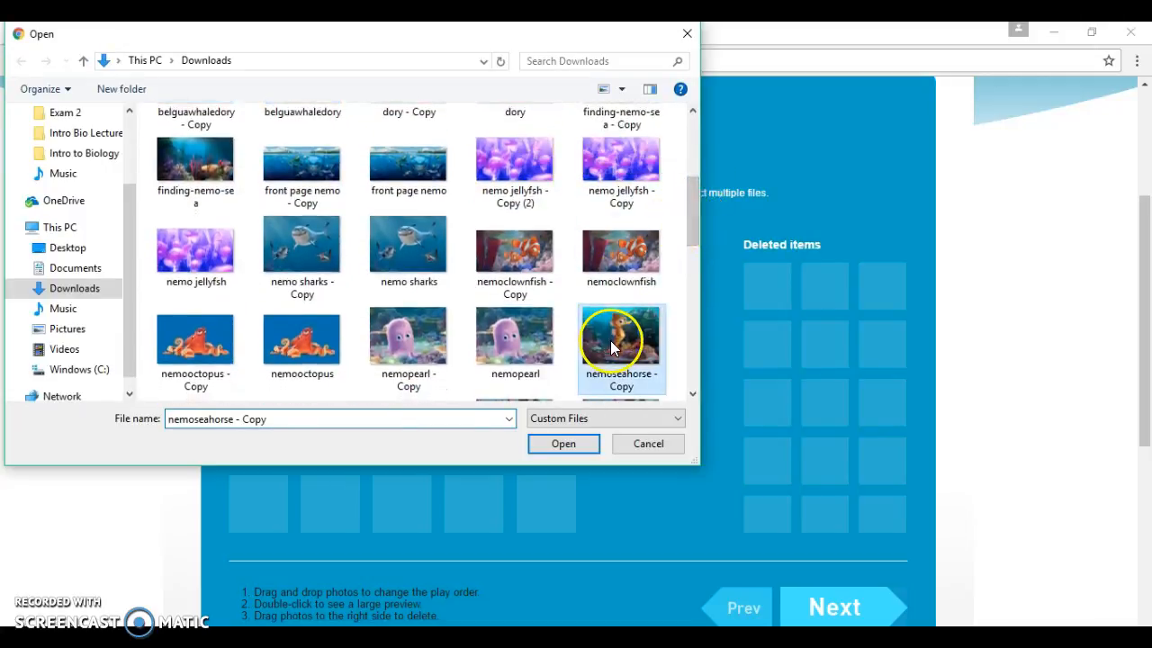
pyautogui.click(585, 453)
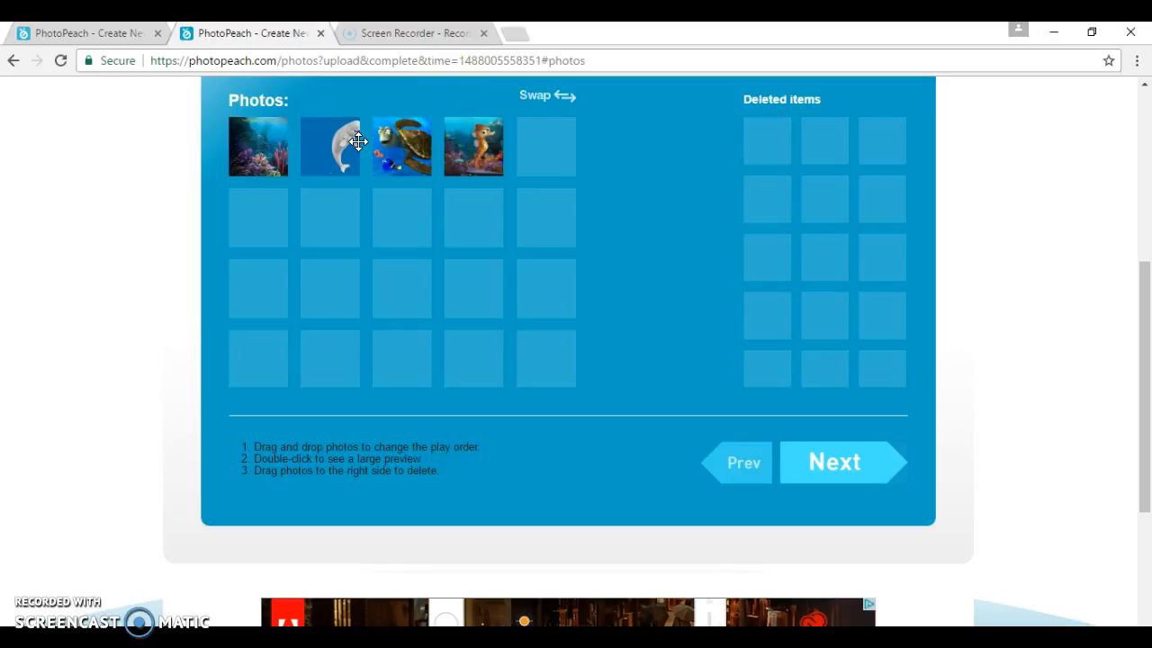
# Move the beluga whale photo behind the turtle photo in the play order and continue to the title and music stage
pyautogui.moveTo(358, 141); pyautogui.dragTo(421, 151)
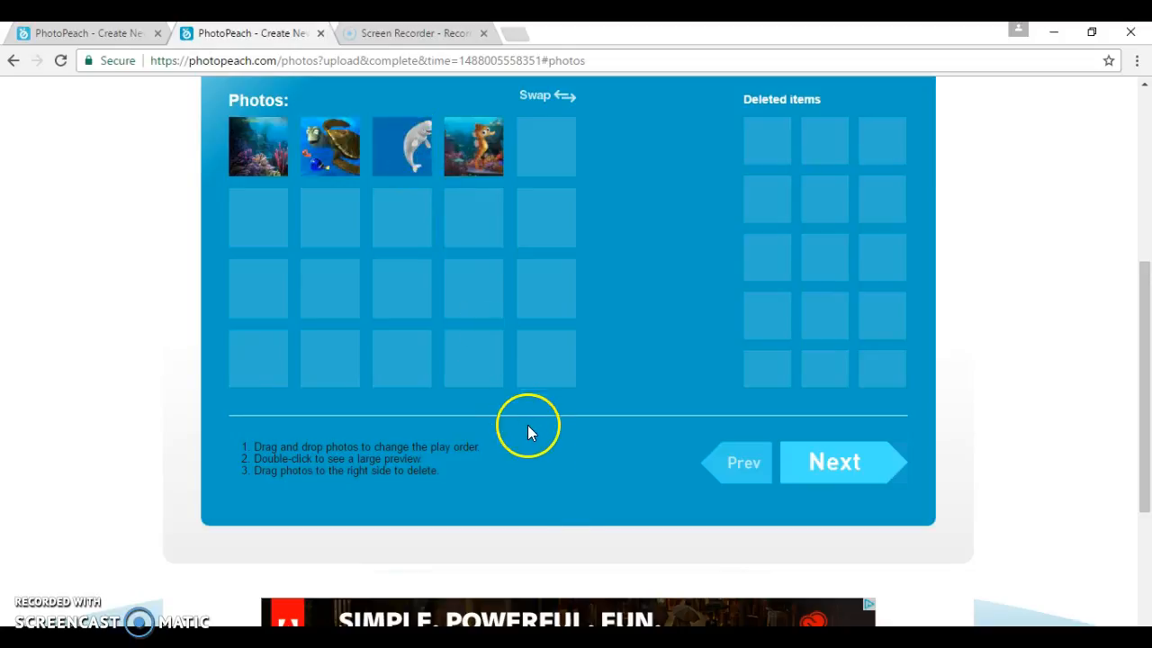
pyautogui.click(835, 472)
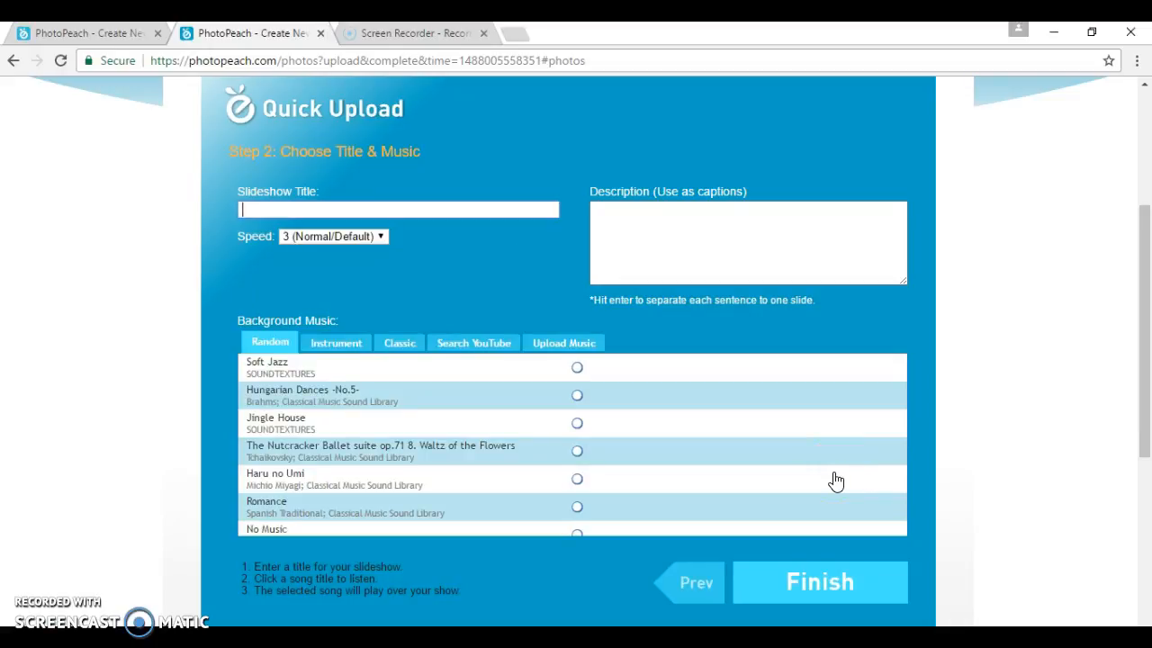
# Title the slideshow "Ocean Animals" and enter the captions "Picture 1", "Picture 2" and "picture 3" on separate lines
pyautogui.write('Ocean Animals')
pyautogui.click(800, 265)
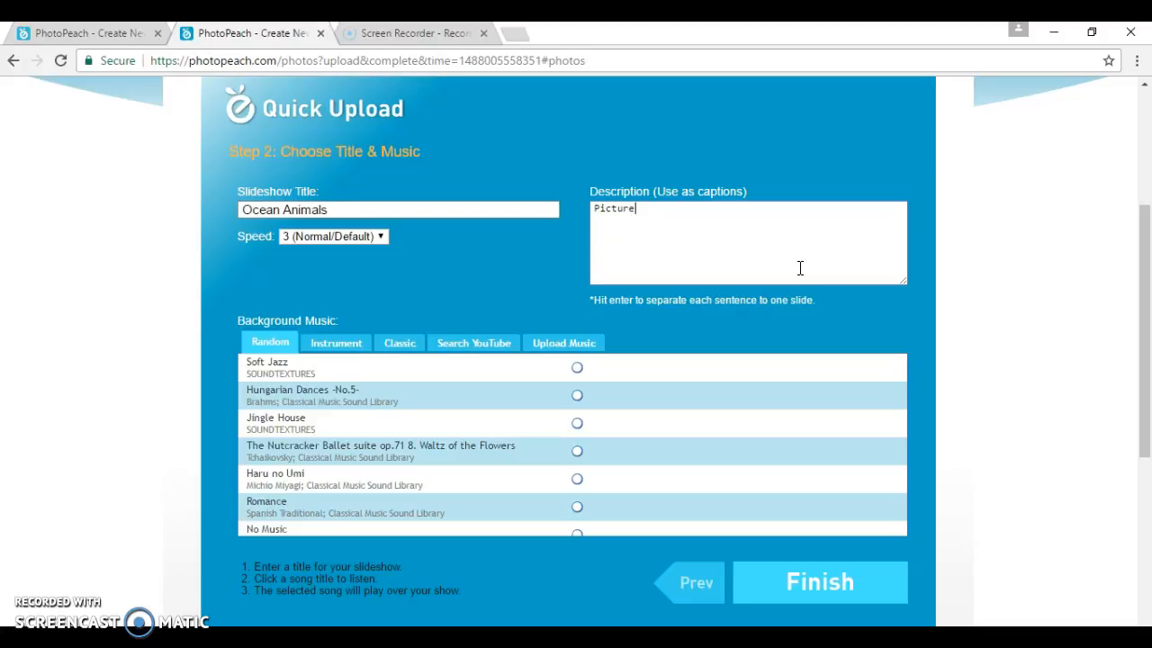
pyautogui.write('icture 1 P')
pyautogui.write('icture 2')
# Set the slideshow speed to 3 (Normal/Default)
pyautogui.click(326, 243)
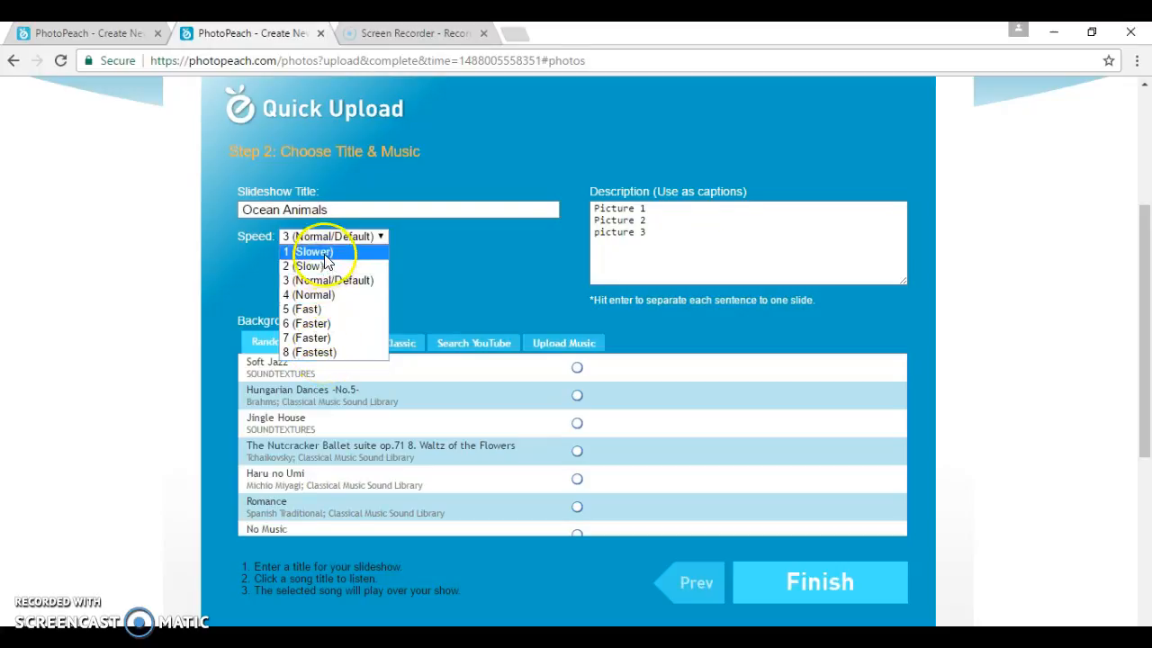
pyautogui.click(329, 282)
# Look through the Instrument, Classic, Search YouTube and Upload Music options for background music
pyautogui.moveTo(1145, 258); pyautogui.dragTo(1149, 290)
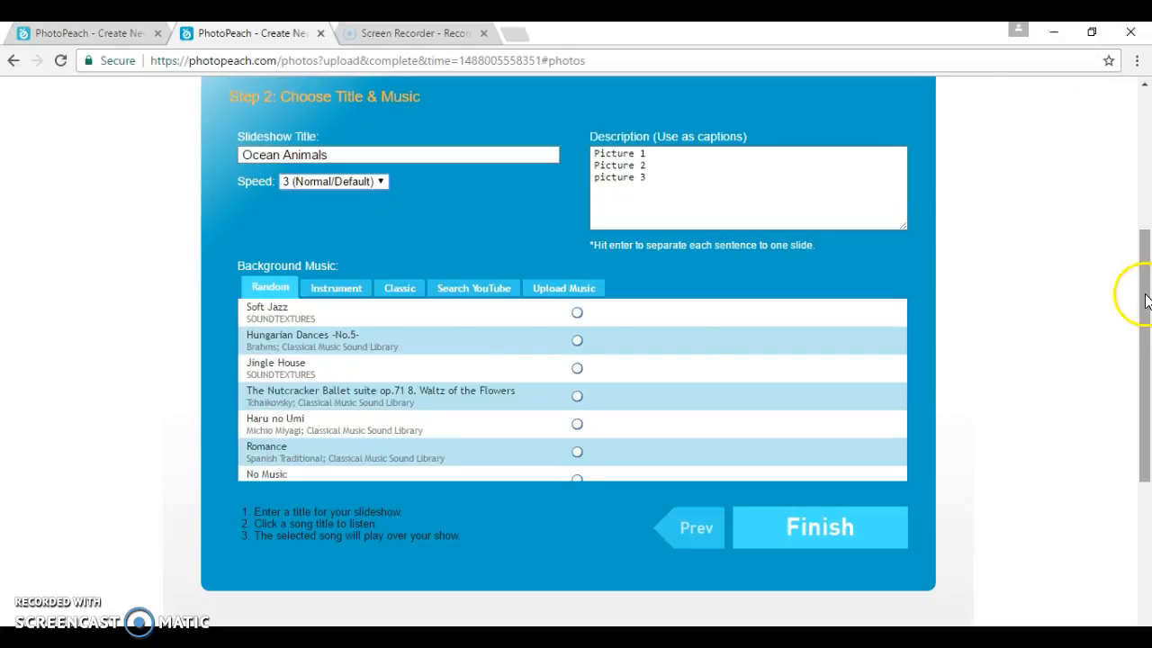
pyautogui.click(346, 297)
pyautogui.click(398, 290)
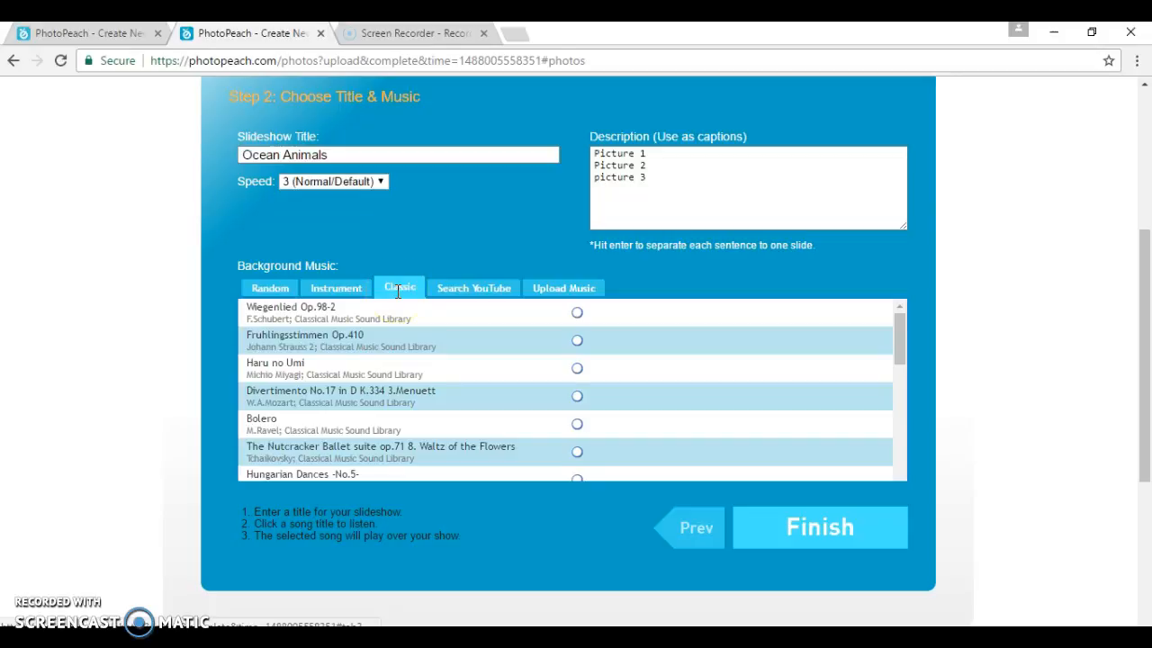
pyautogui.click(450, 290)
pyautogui.click(544, 286)
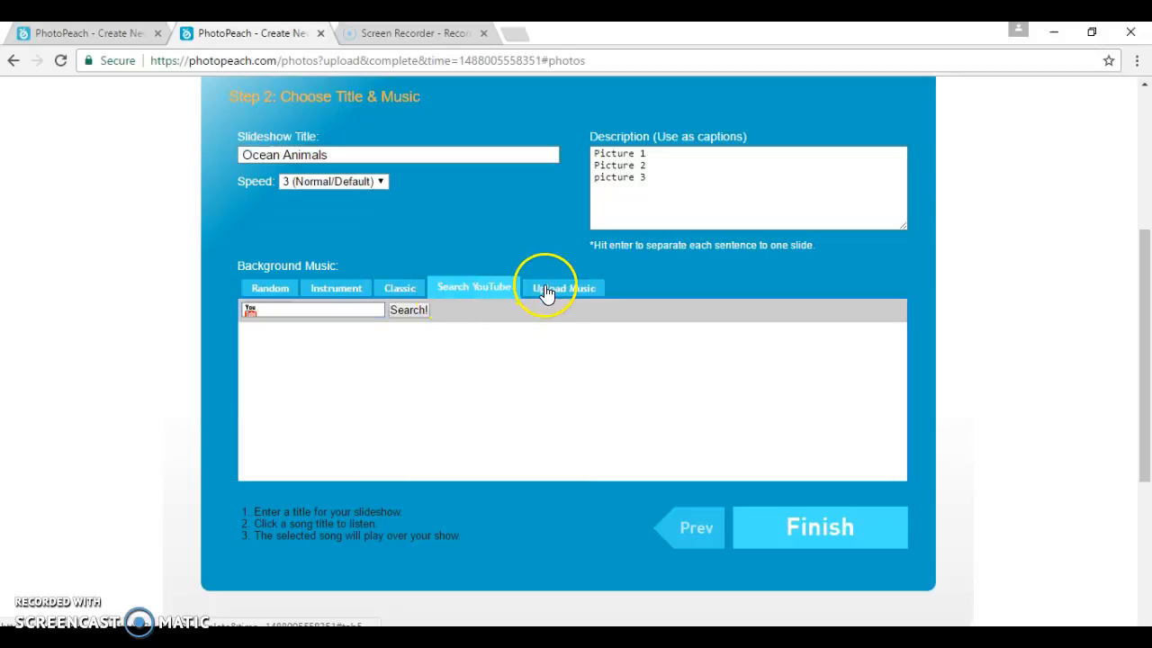
pyautogui.click(492, 287)
pyautogui.click(567, 288)
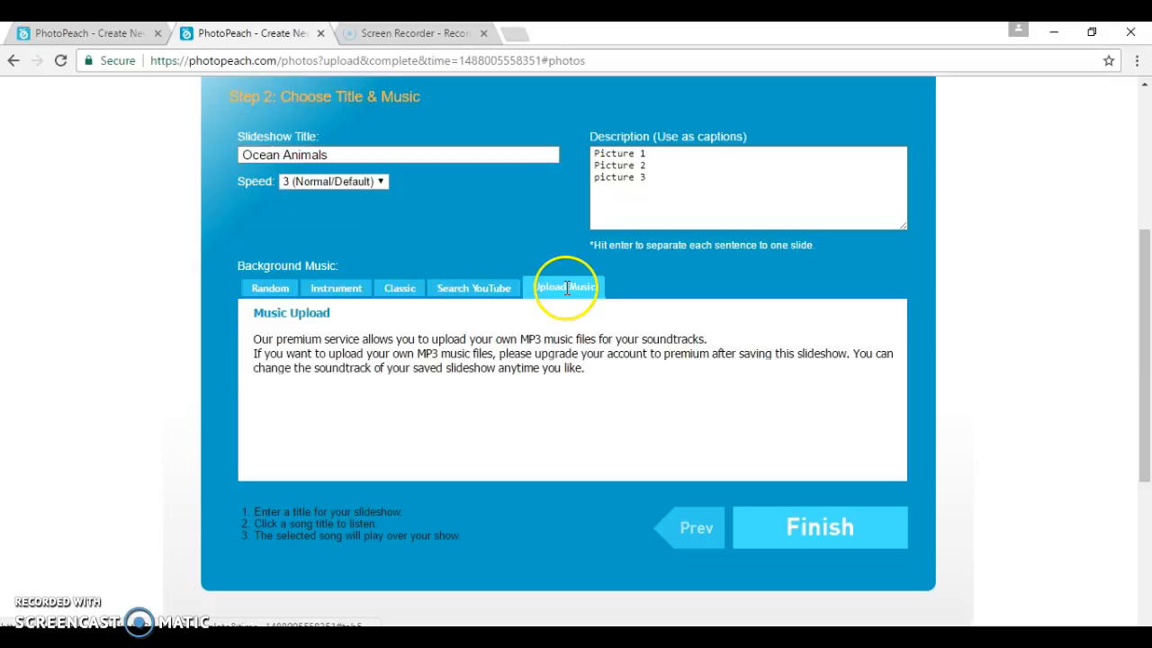
# Choose the instrumental track "Once again" as the slideshow's background music
pyautogui.click(356, 286)
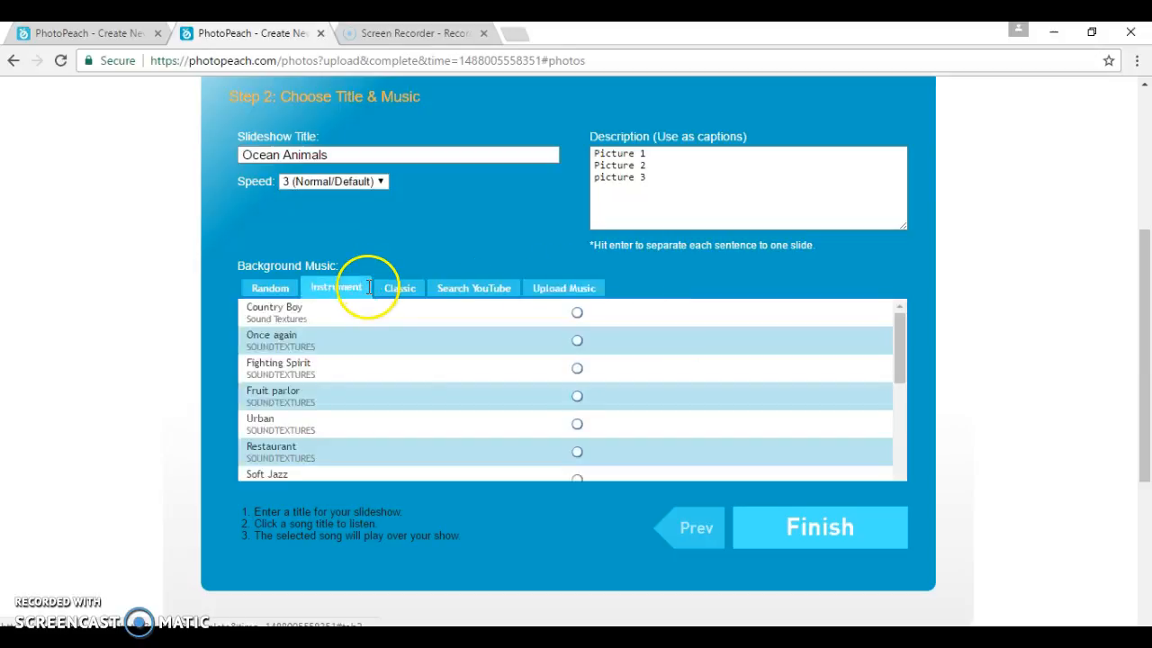
pyautogui.click(403, 343)
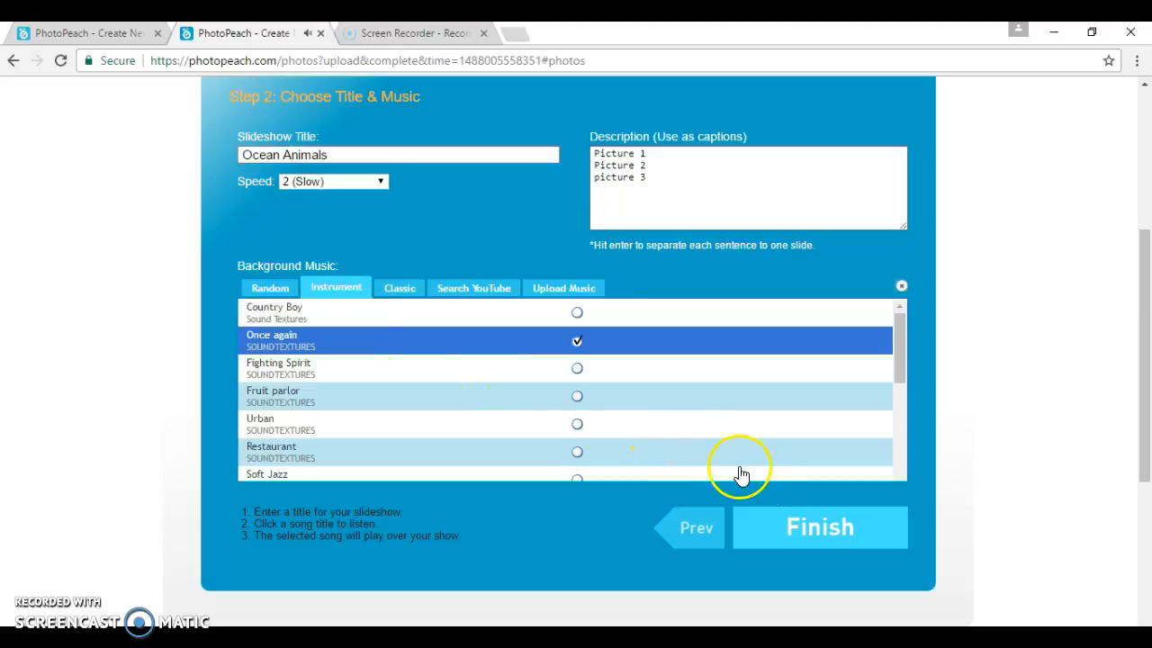
# Finish the slideshow and watch it play on its album page
pyautogui.click(784, 528)
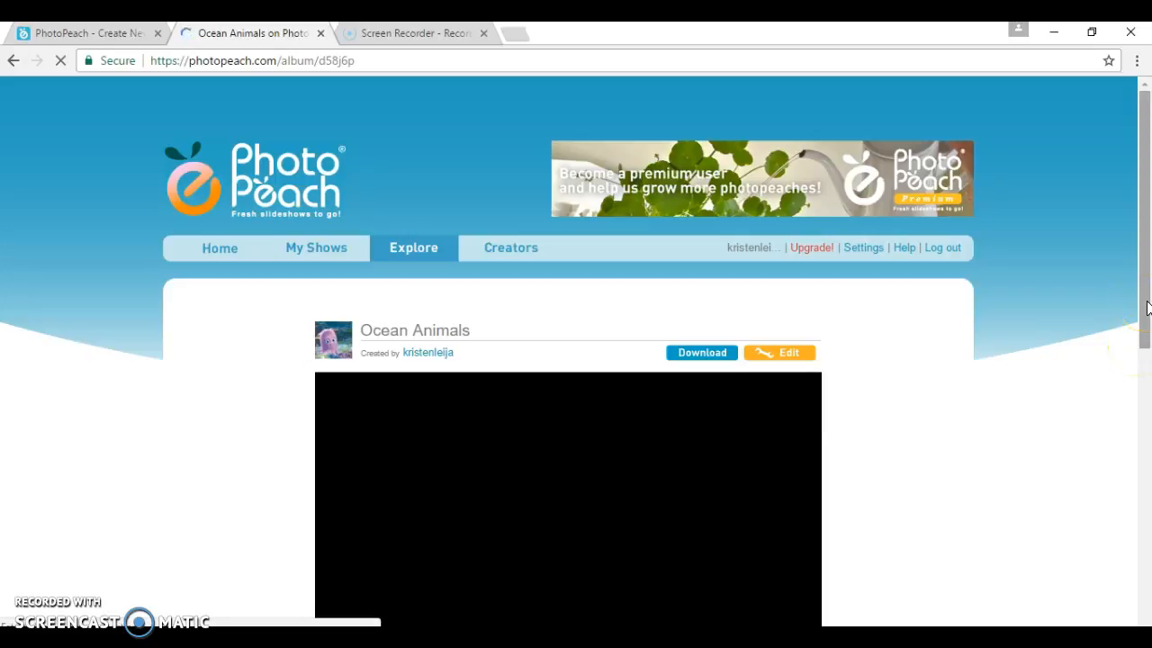
pyautogui.moveTo(1146, 307); pyautogui.dragTo(1146, 379)
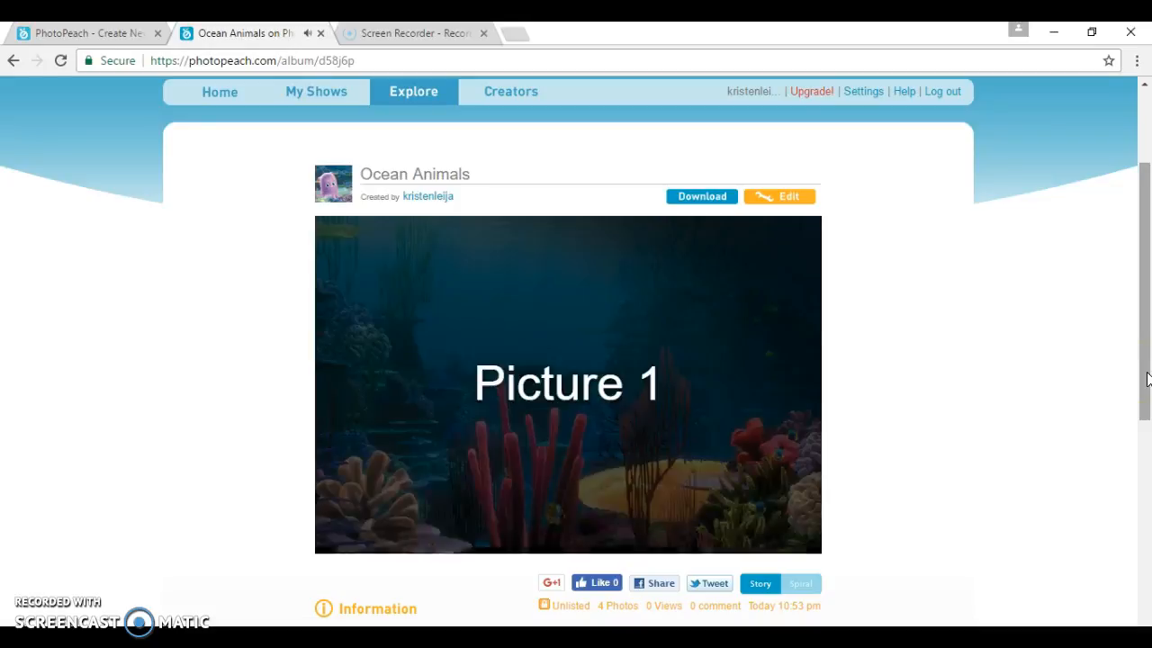
pyautogui.moveTo(1147, 378); pyautogui.dragTo(1146, 389)
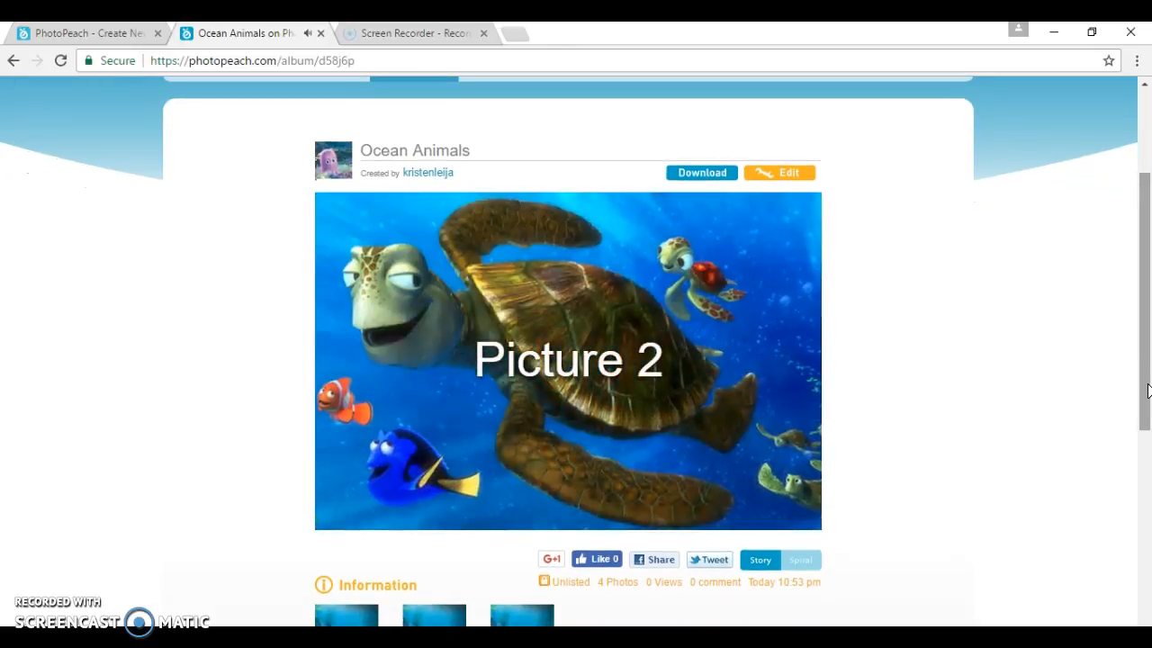
# Let the slideshow play to its end, display the owner options for Ocean Animals, and mute the player
pyautogui.moveTo(1147, 394); pyautogui.dragTo(1147, 396)
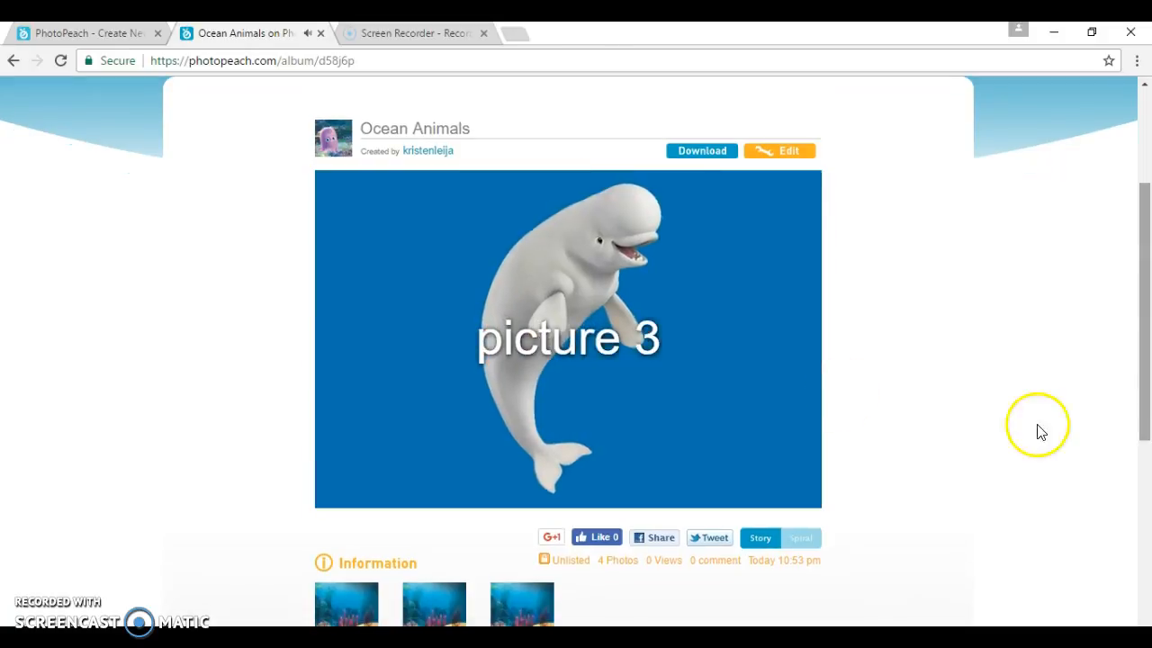
pyautogui.moveTo(723, 334)
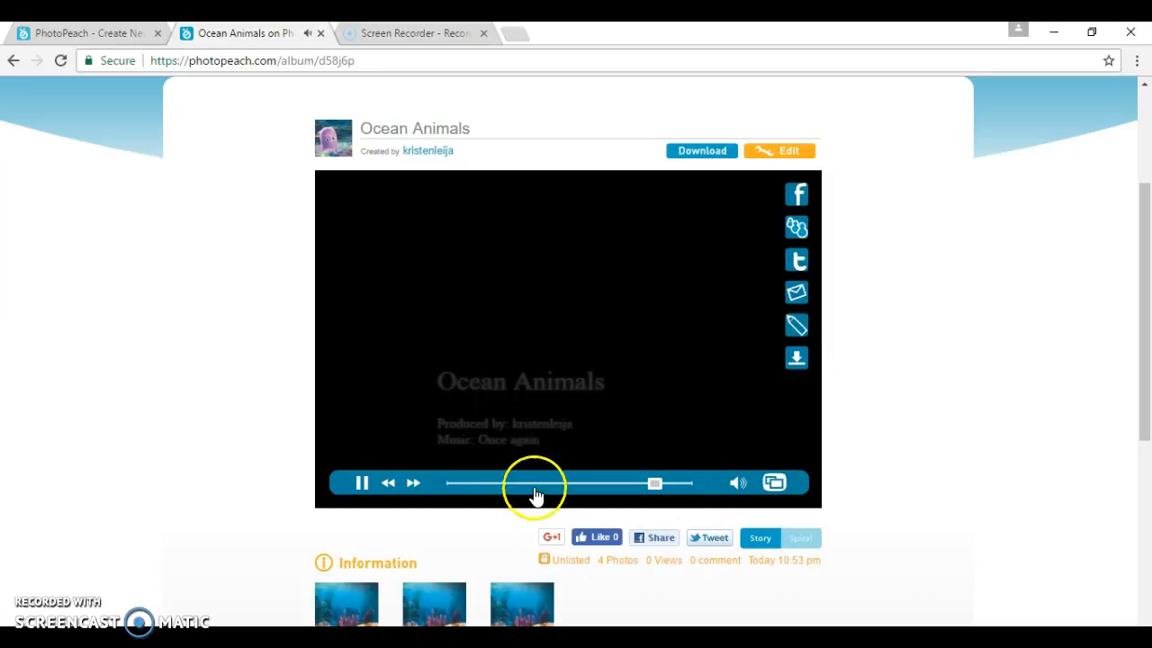
pyautogui.click(761, 155)
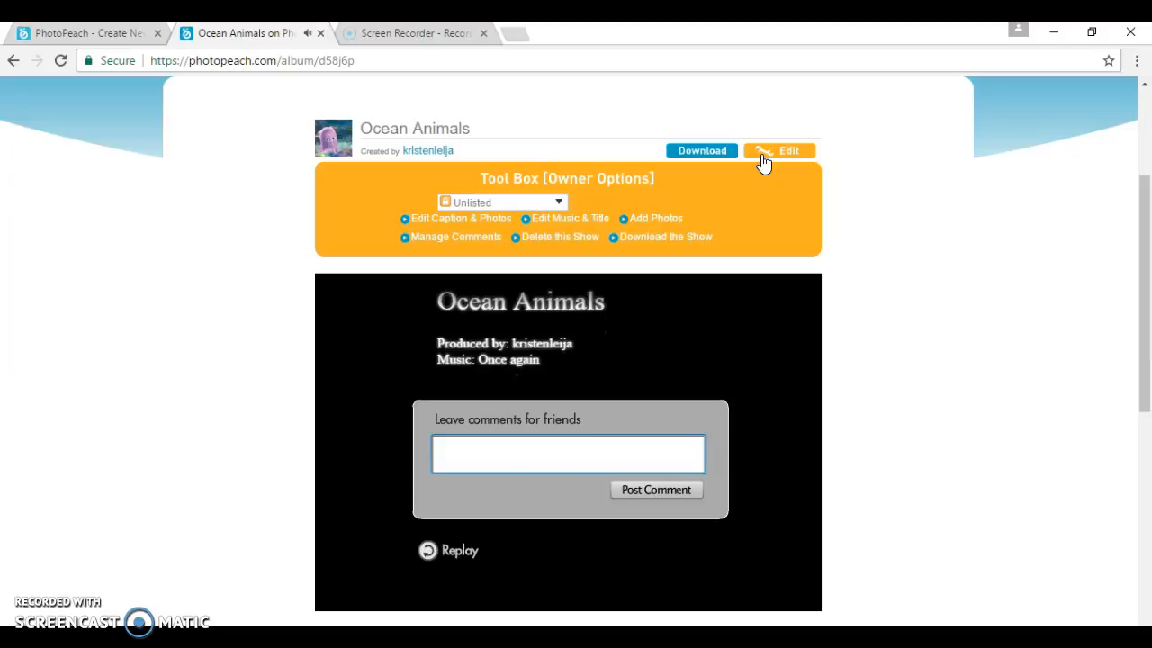
pyautogui.click(771, 154)
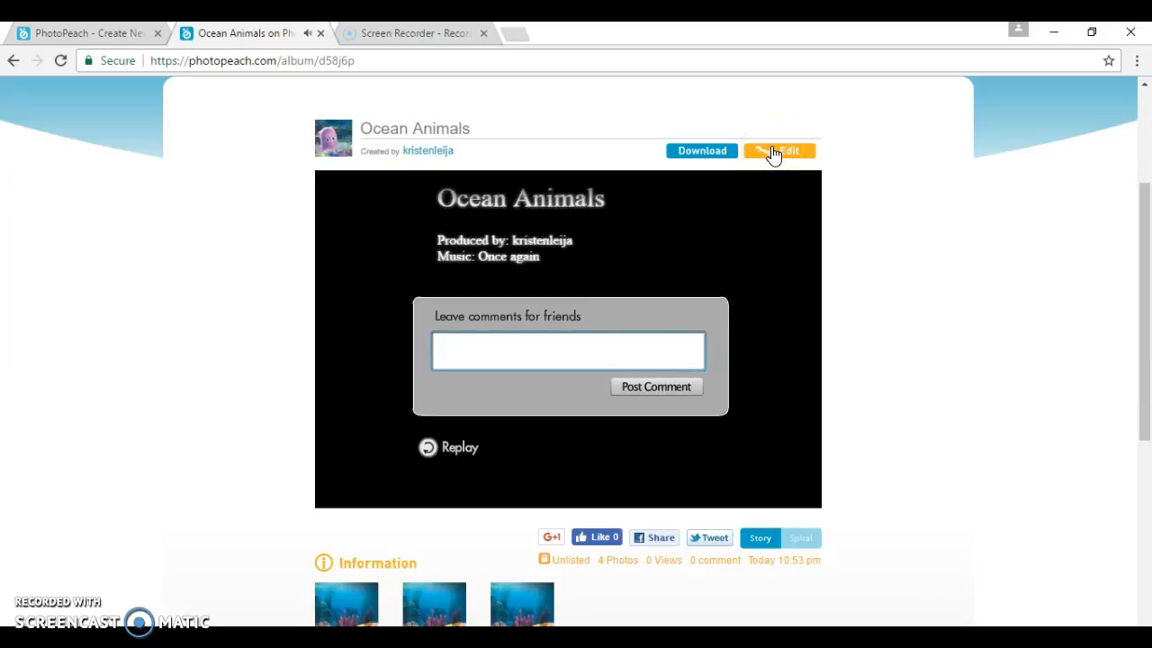
pyautogui.click(772, 155)
pyautogui.click(515, 441)
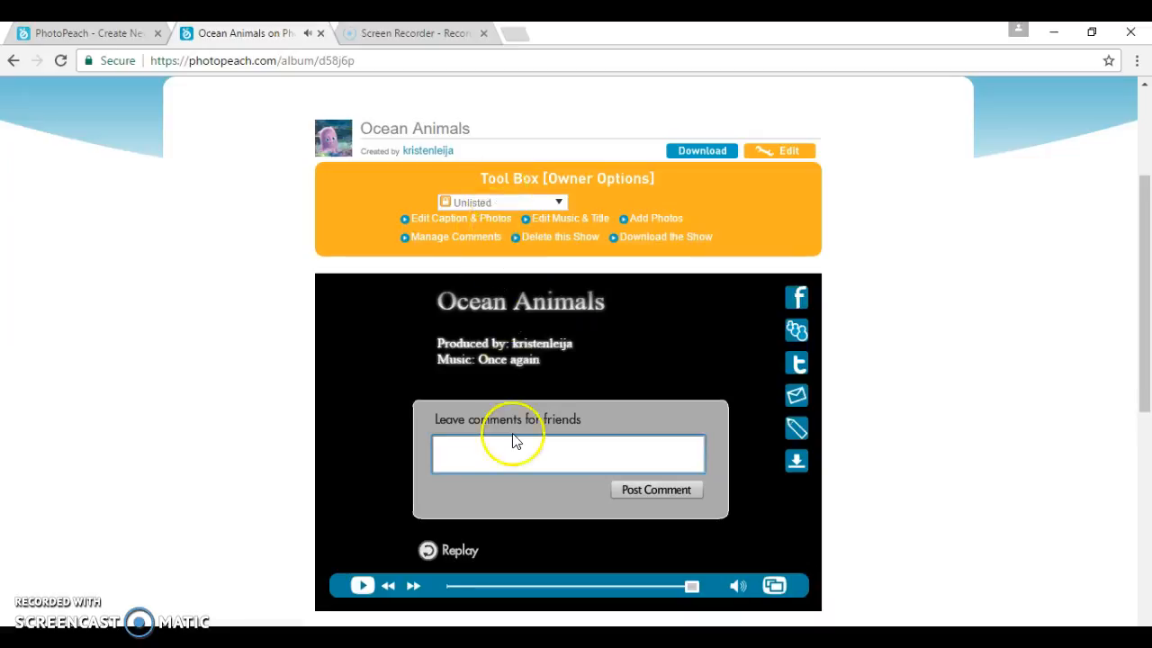
pyautogui.click(738, 586)
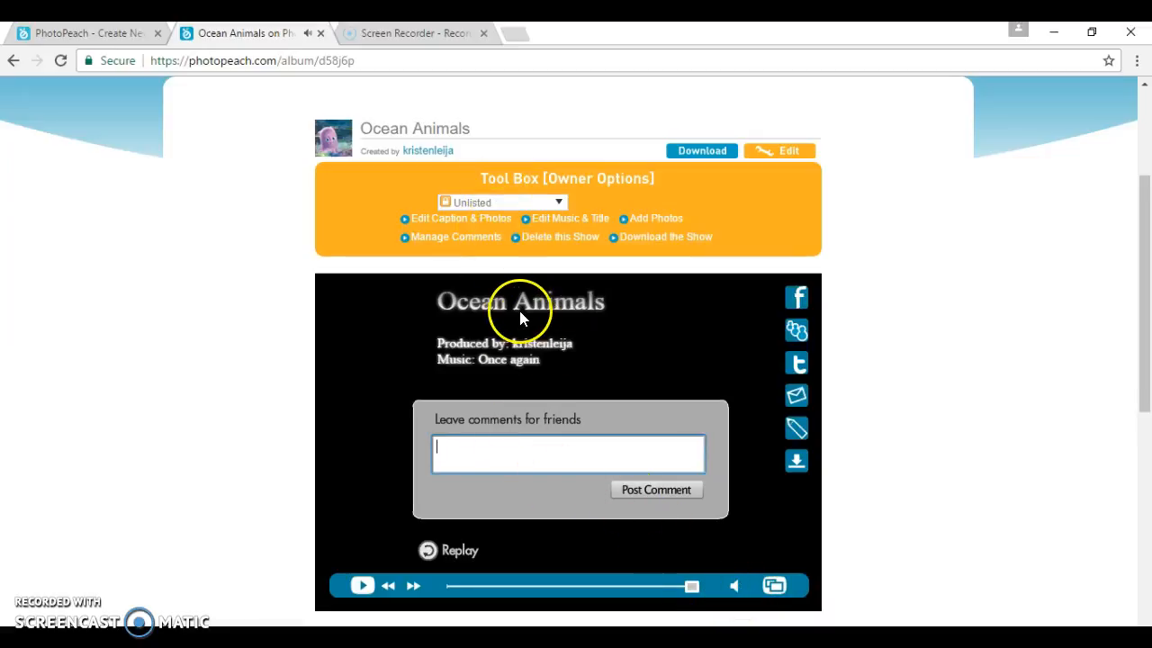
# Set the slideshow's visibility to Public and its category to Education
pyautogui.click(472, 208)
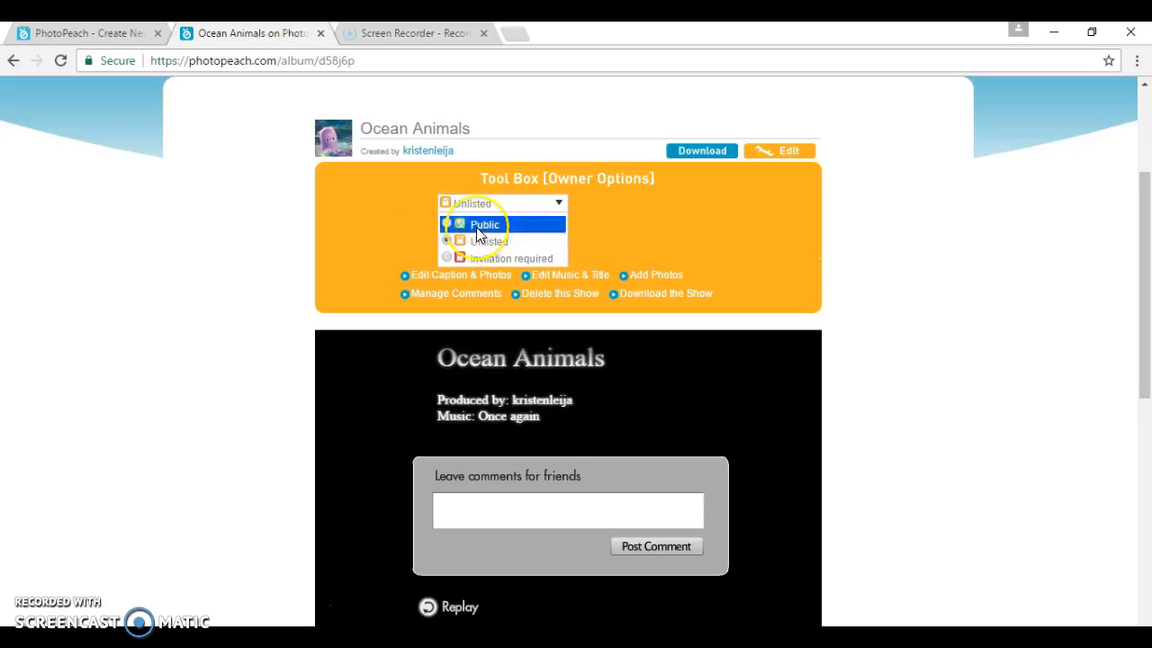
pyautogui.click(477, 227)
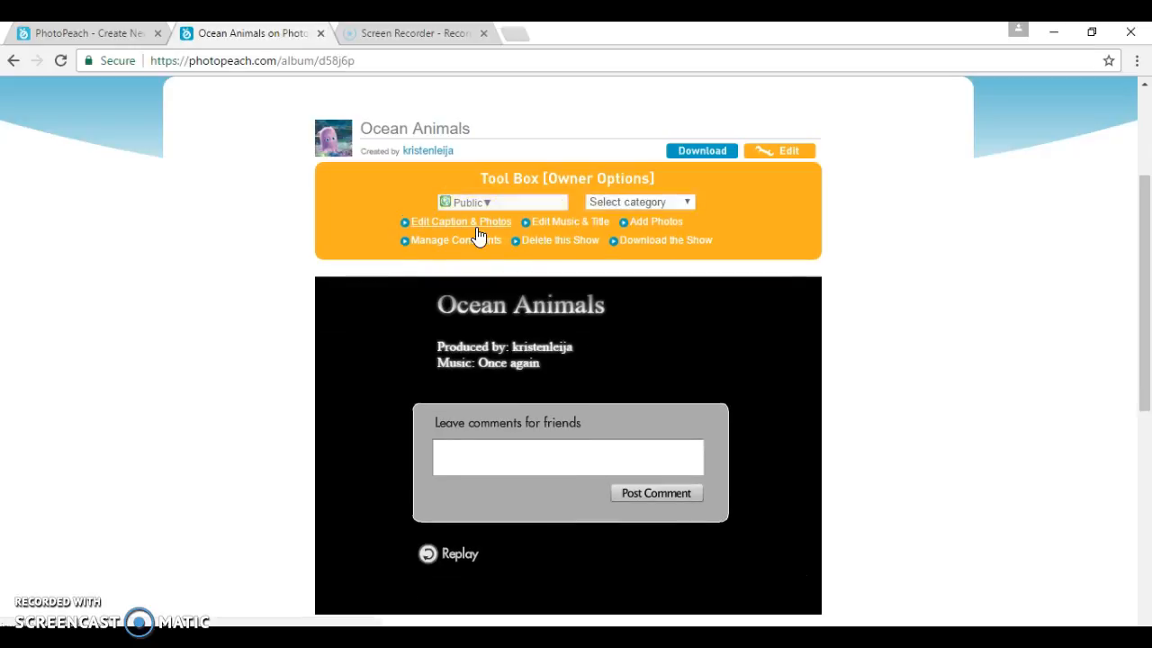
pyautogui.click(678, 201)
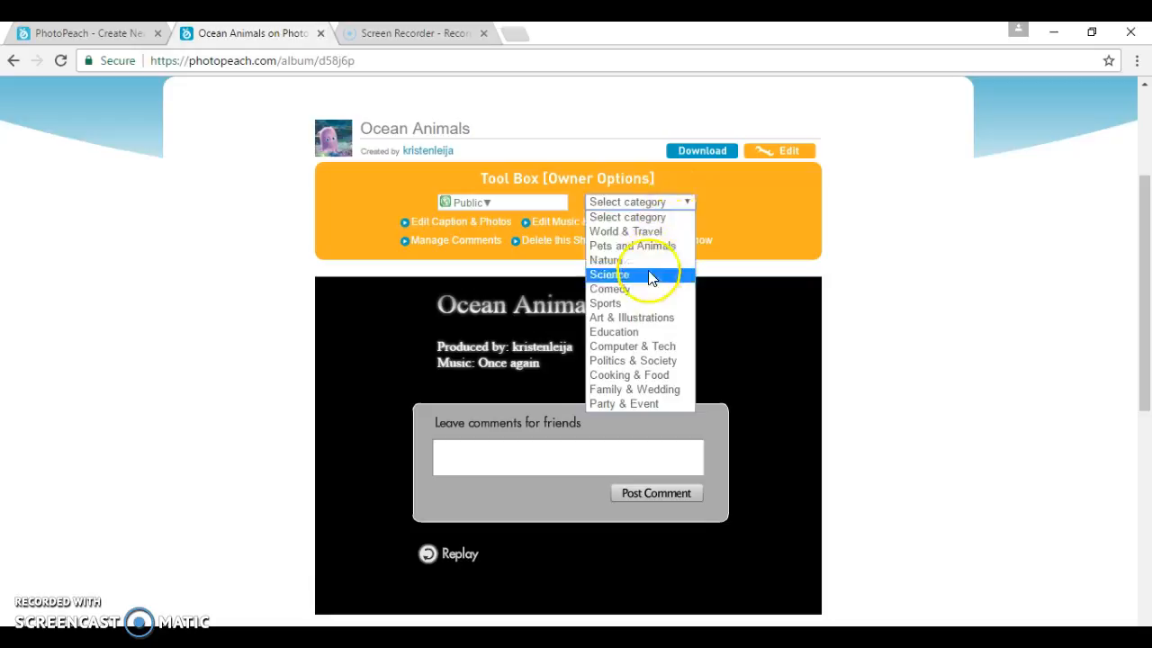
pyautogui.click(638, 331)
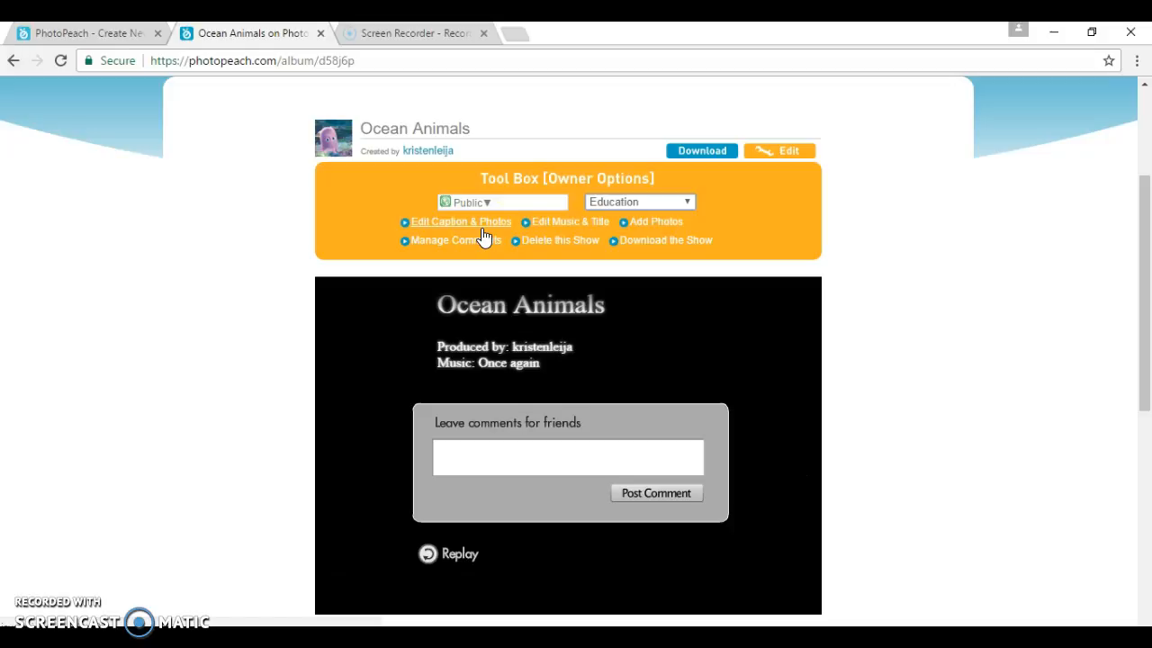
# Draft the comment "cool!" in the comment box on the slideshow's end screen without posting it
pyautogui.click(660, 227)
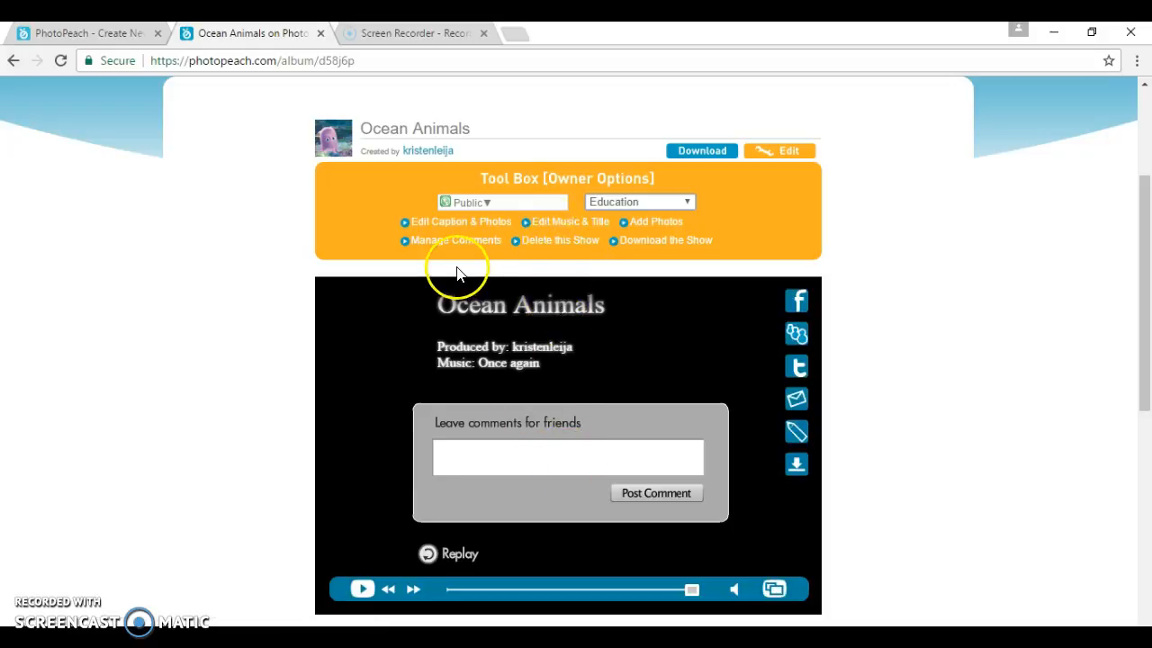
pyautogui.click(555, 469)
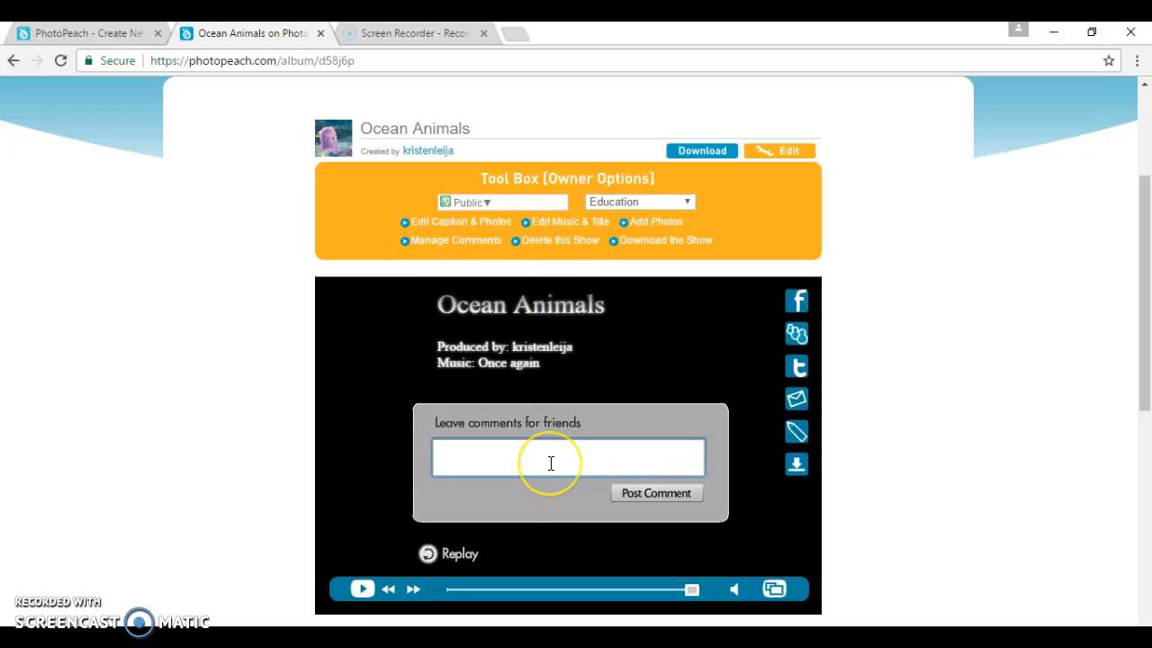
pyautogui.write('cool!')
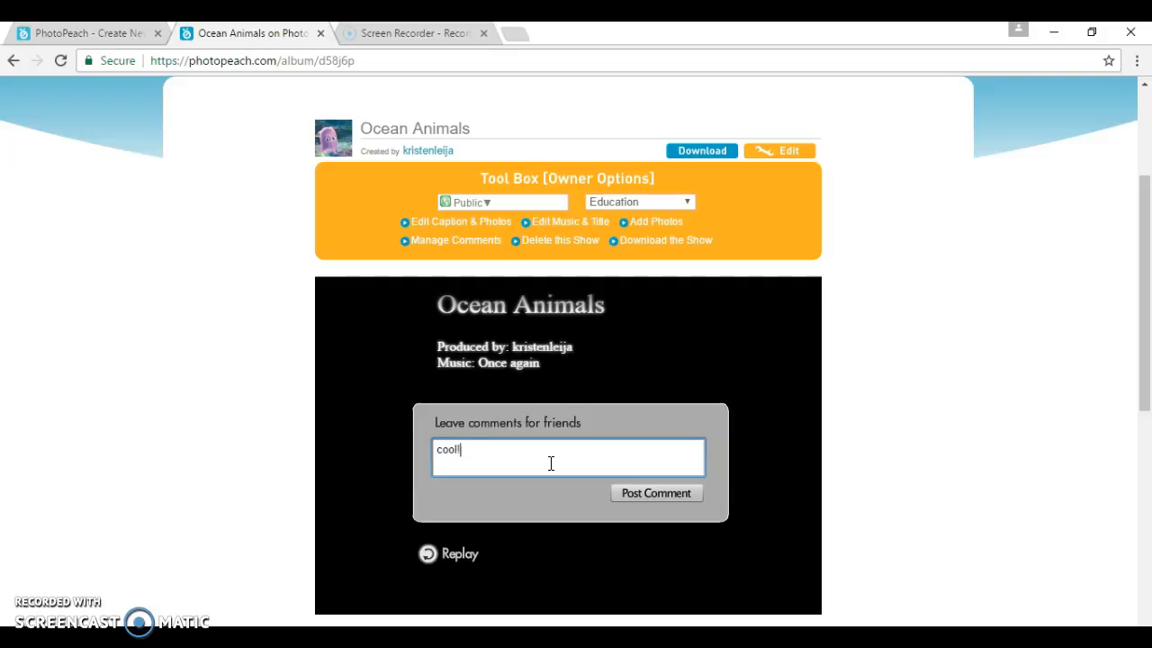
# Open the slideshow's captions and photos for editing and change the first photo's caption to "Under the Sea"
pyautogui.click(456, 241)
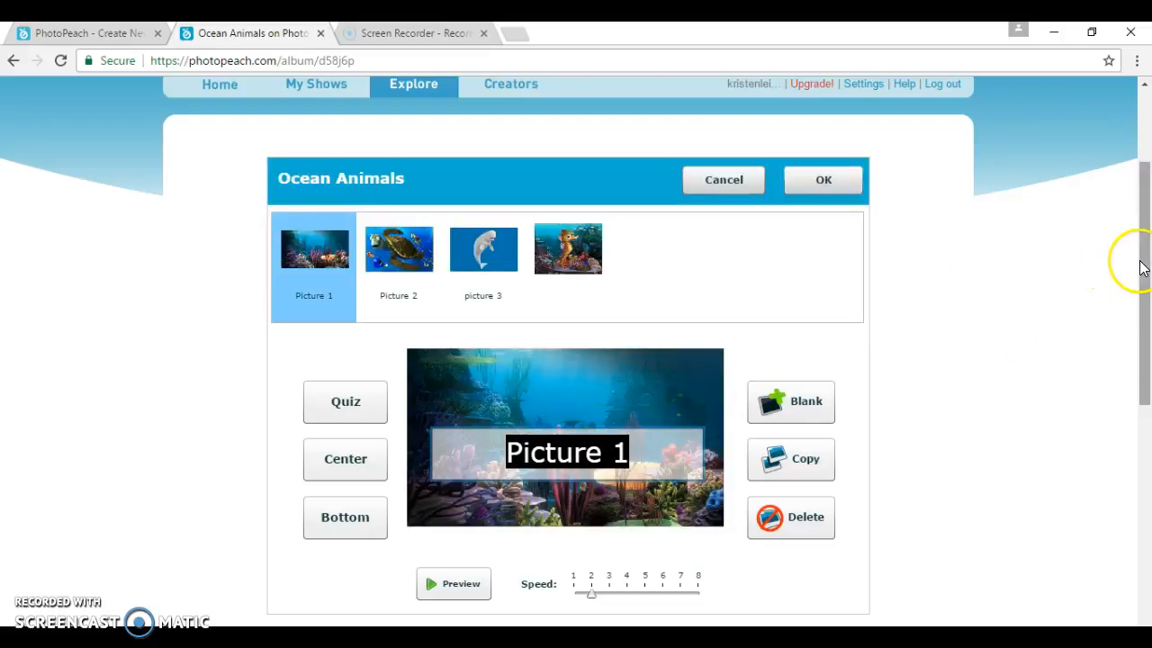
pyautogui.moveTo(1143, 264); pyautogui.dragTo(1146, 293)
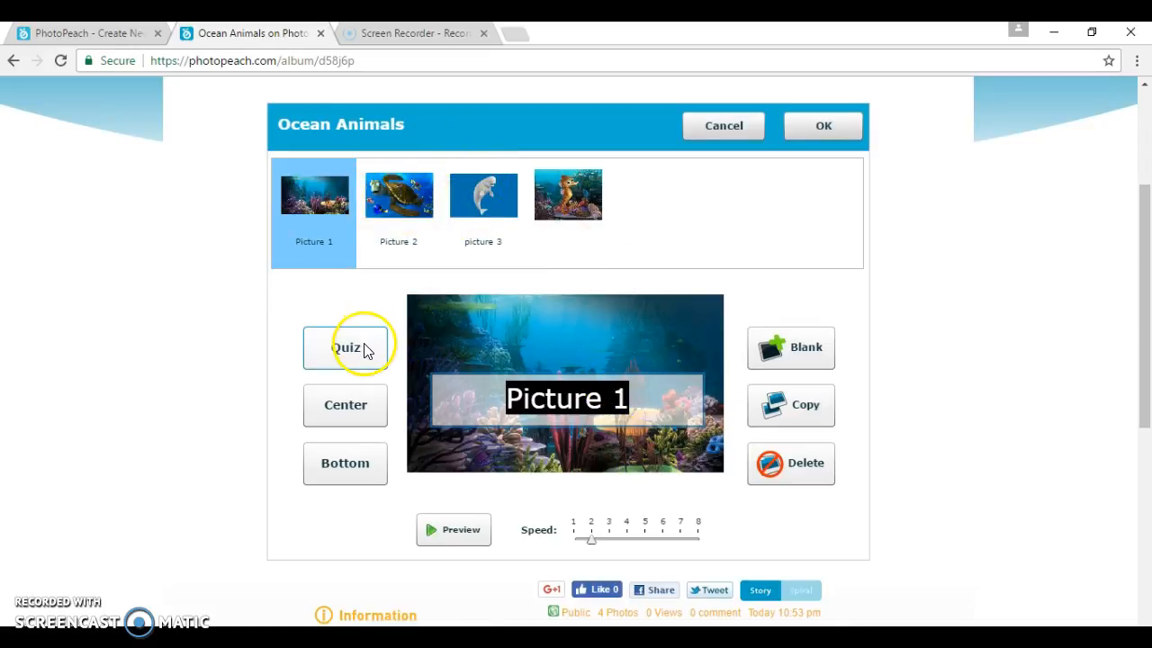
pyautogui.click(630, 403)
pyautogui.press('BackSpace')
pyautogui.press('BackSpace')
pyautogui.press('BackSpace')
pyautogui.press('BackSpace')
pyautogui.press('BackSpace')
pyautogui.press('BackSpace')
pyautogui.press('BackSpace')
pyautogui.press('BackSpace')
pyautogui.press('BackSpace')
pyautogui.write('Unde')
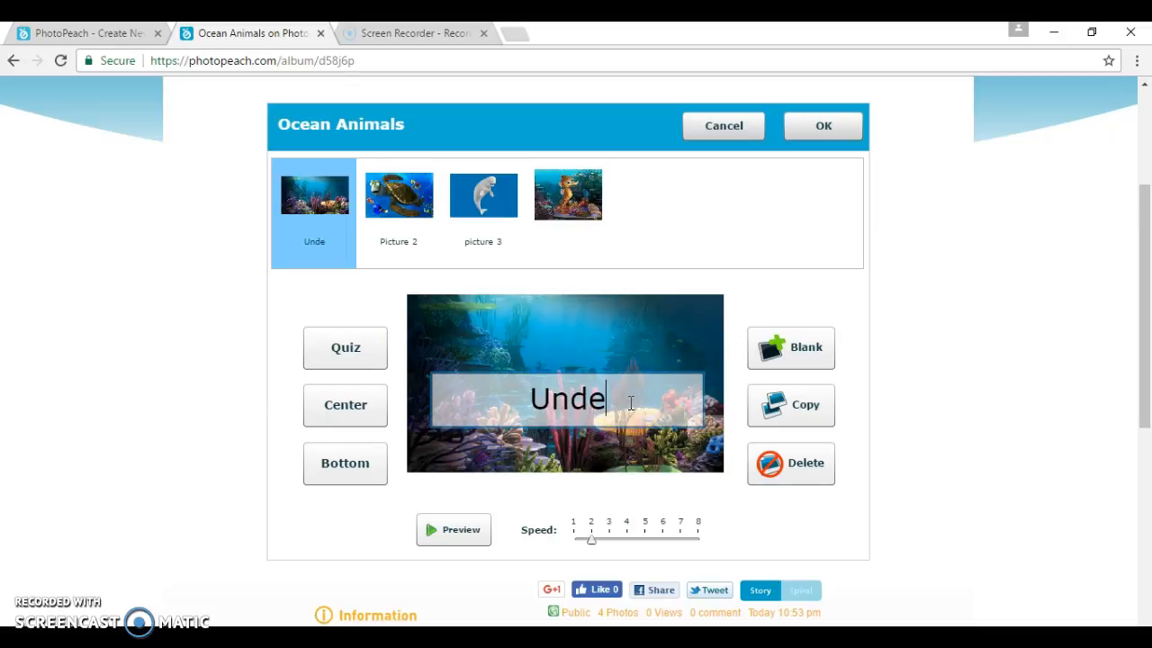
pyautogui.write('r the Sea')
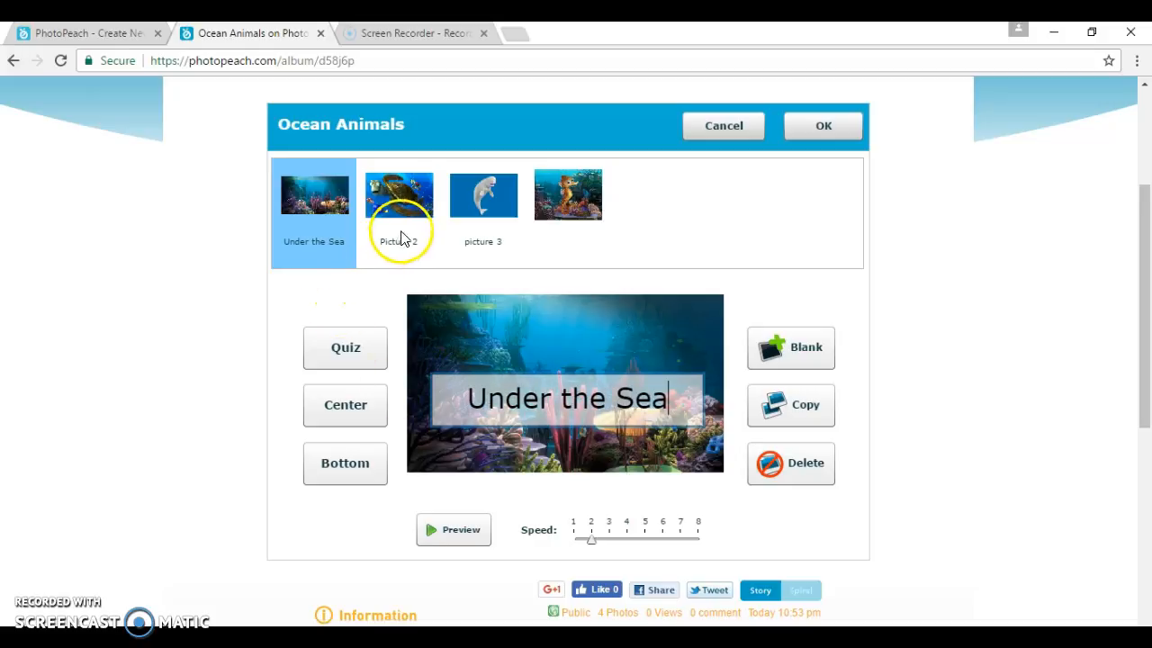
# Place the turtle photo's caption at the bottom of the picture and change it to "Sea Turtle"
pyautogui.click(400, 234)
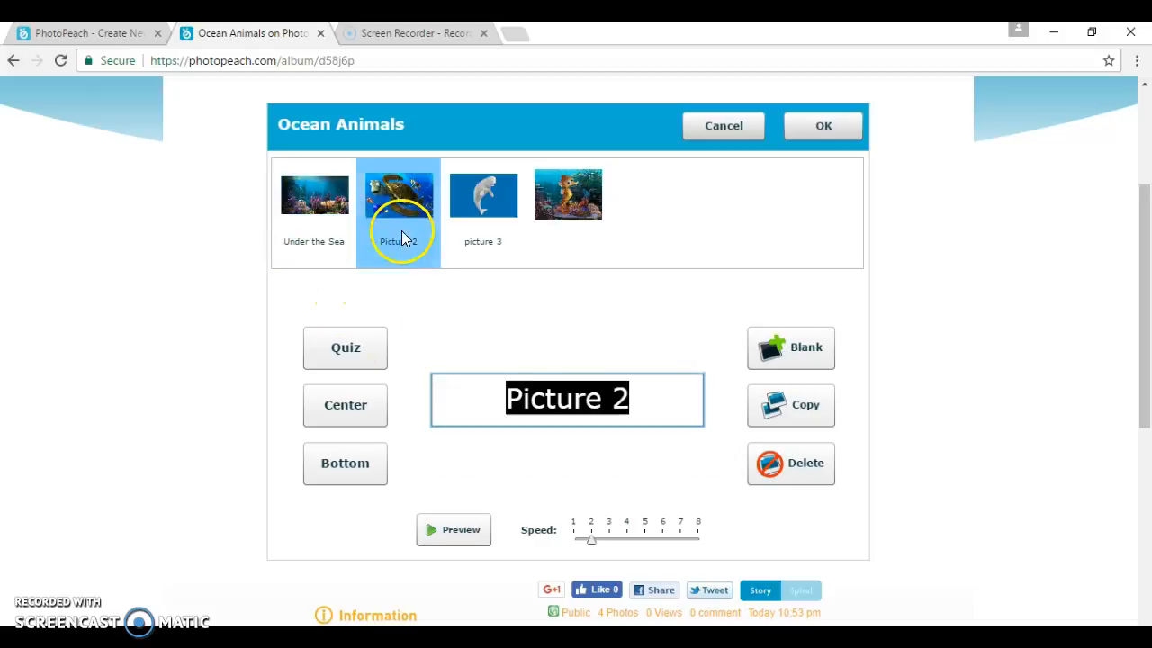
pyautogui.click(343, 464)
pyautogui.click(599, 486)
pyautogui.press('BackSpace')
pyautogui.press('BackSpace')
pyautogui.press('BackSpace')
pyautogui.press('BackSpace')
pyautogui.press('BackSpace')
pyautogui.press('BackSpace')
pyautogui.write('Sea Turtle')
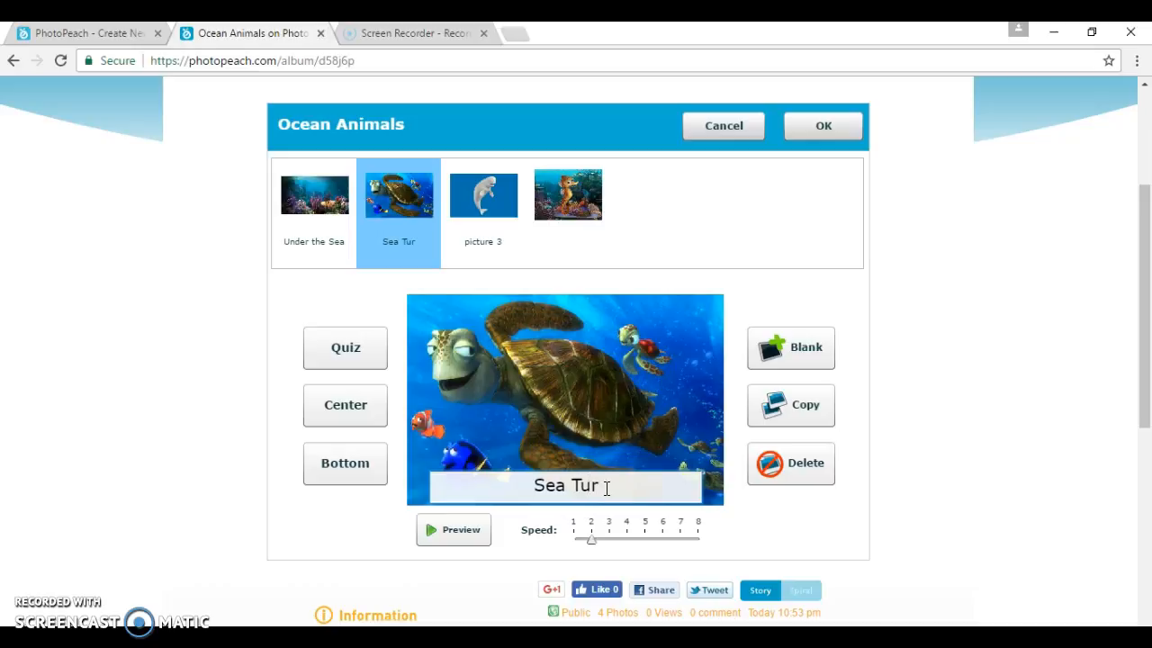
# Place the white whale photo's caption at the bottom of the picture and change it to "Beluga Whale"
pyautogui.click(492, 223)
pyautogui.click(310, 467)
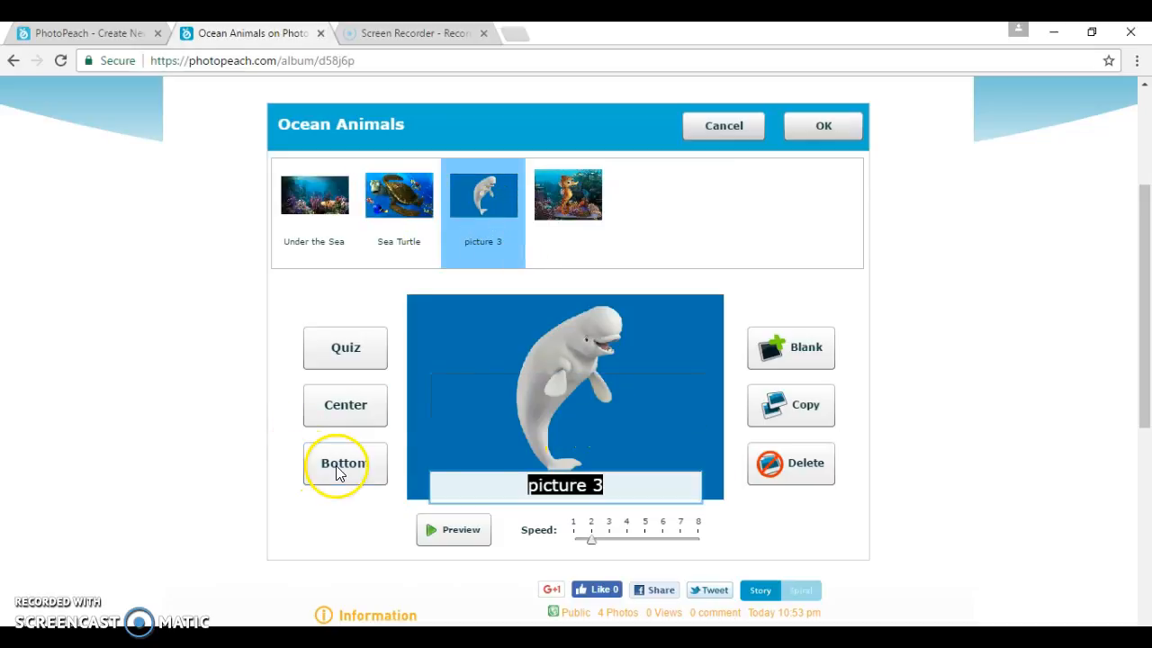
pyautogui.press('BackSpace')
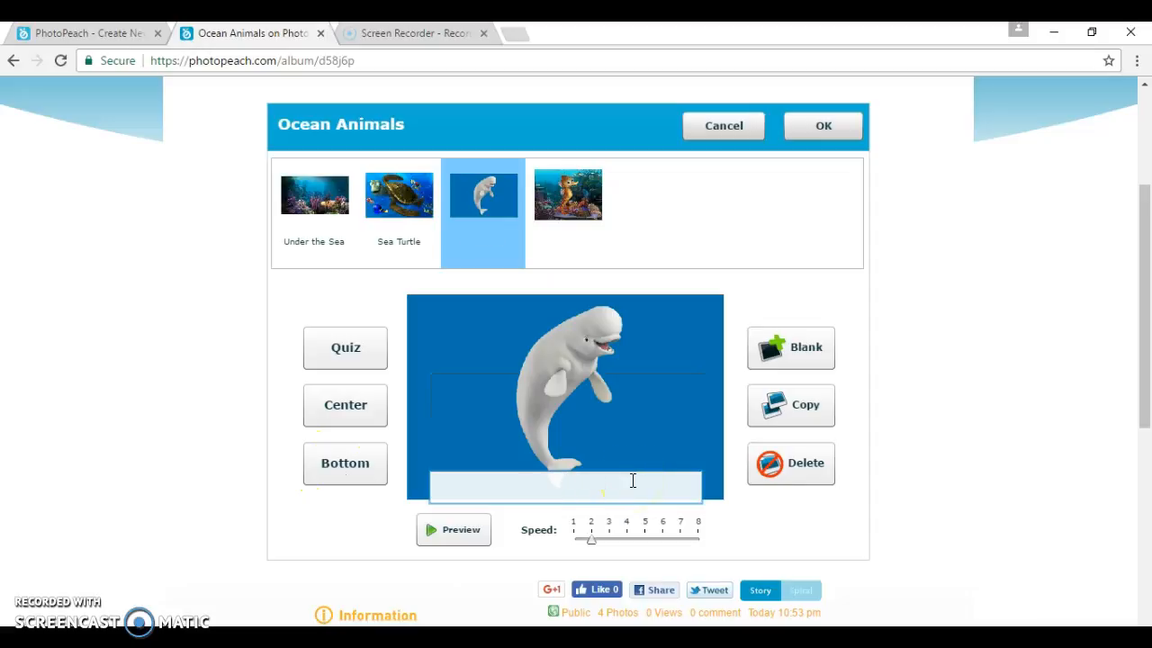
pyautogui.write('Beluga Wh')
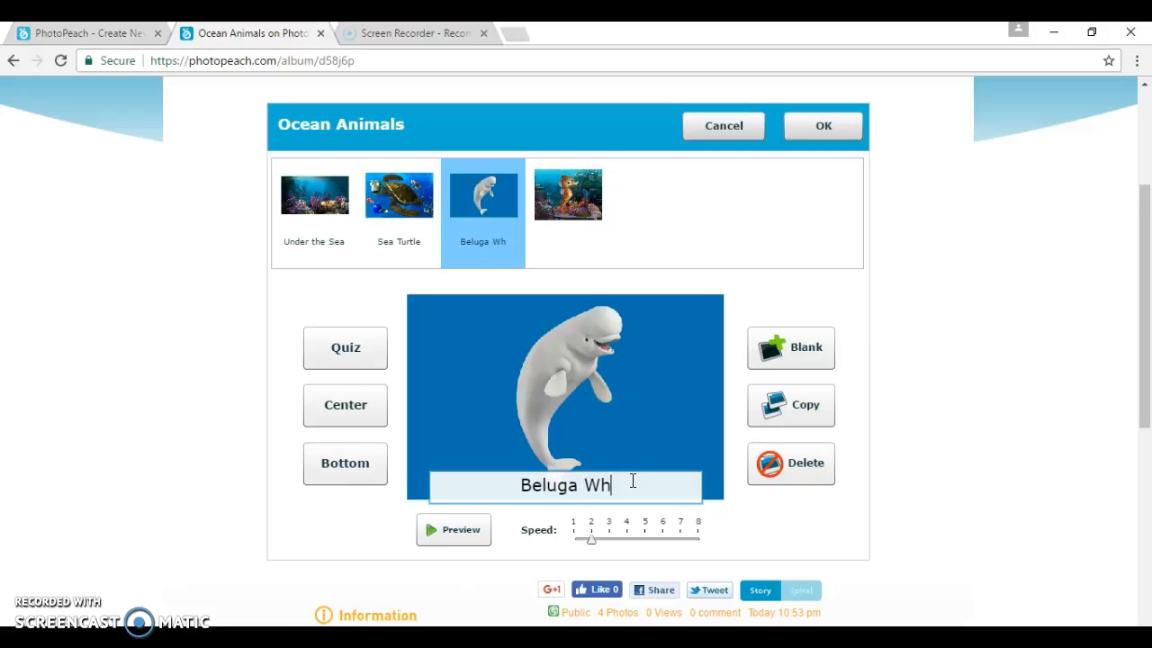
pyautogui.write('ale')
# Give the fourth photo the caption "Seahorse" at the bottom of the picture
pyautogui.click(576, 196)
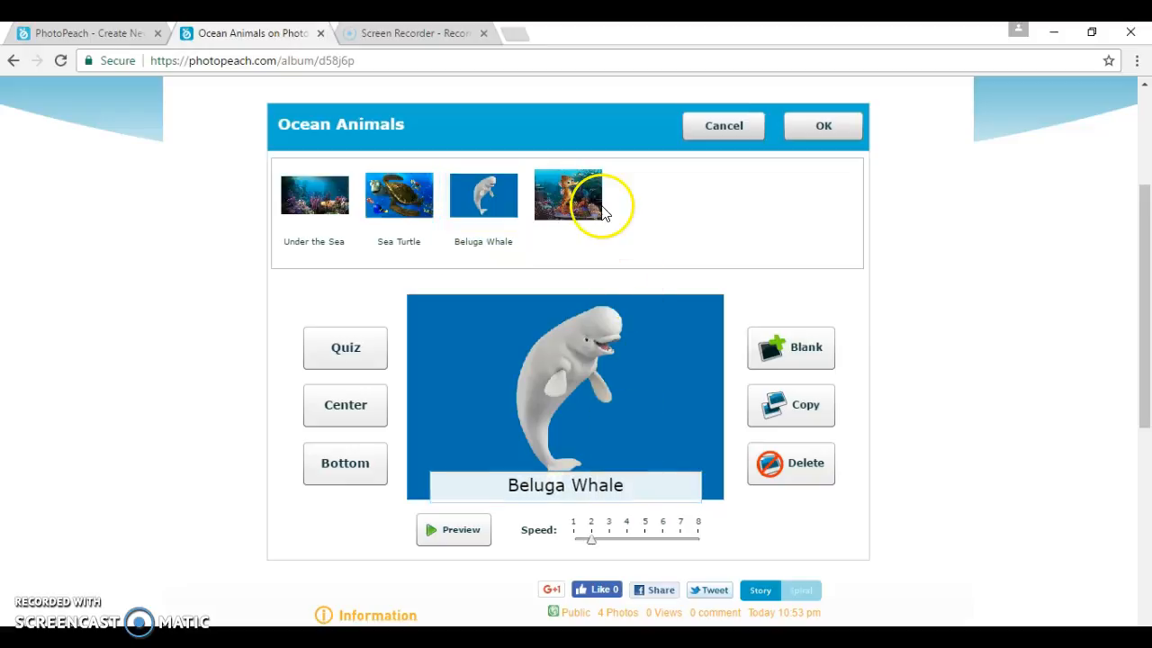
pyautogui.click(585, 493)
pyautogui.write('Seahorse')
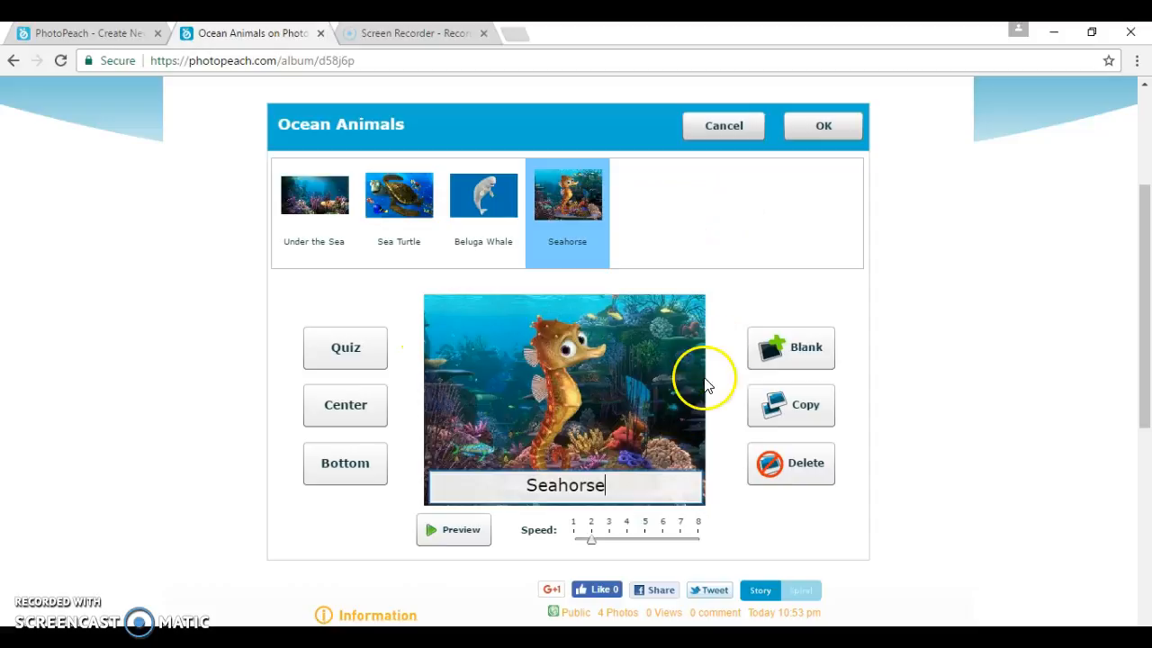
# Add one blank slide after the Seahorse photo, keeping its placeholder text
pyautogui.click(810, 349)
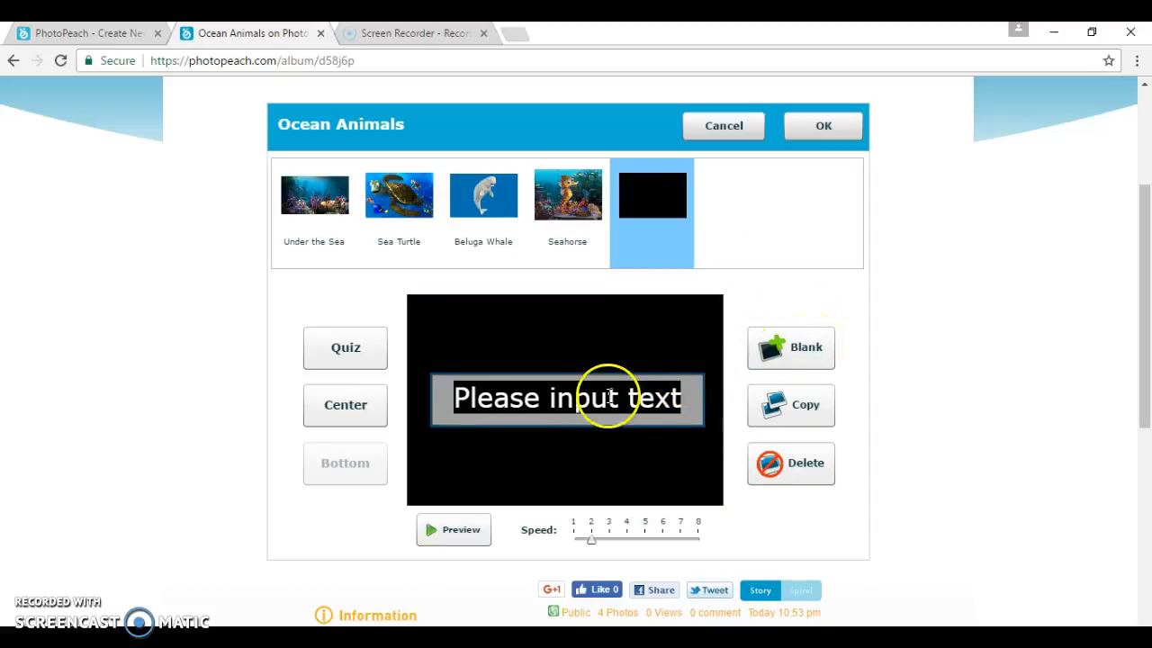
pyautogui.click(779, 362)
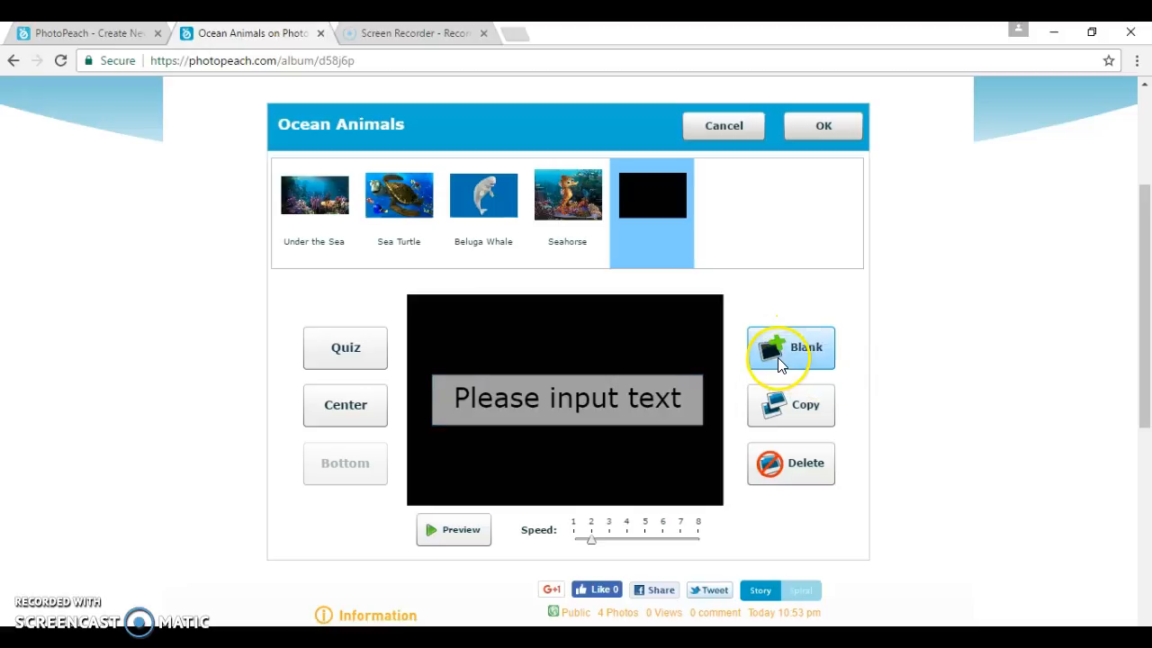
pyautogui.click(791, 485)
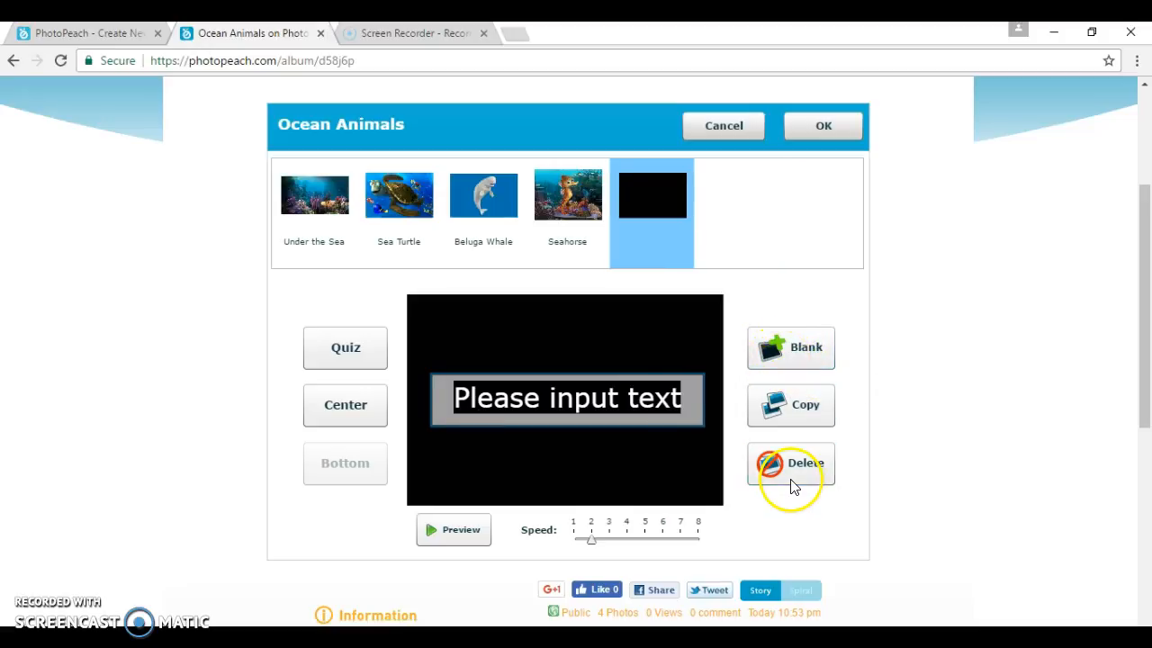
# Duplicate the Seahorse slide and delete the copy
pyautogui.click(571, 218)
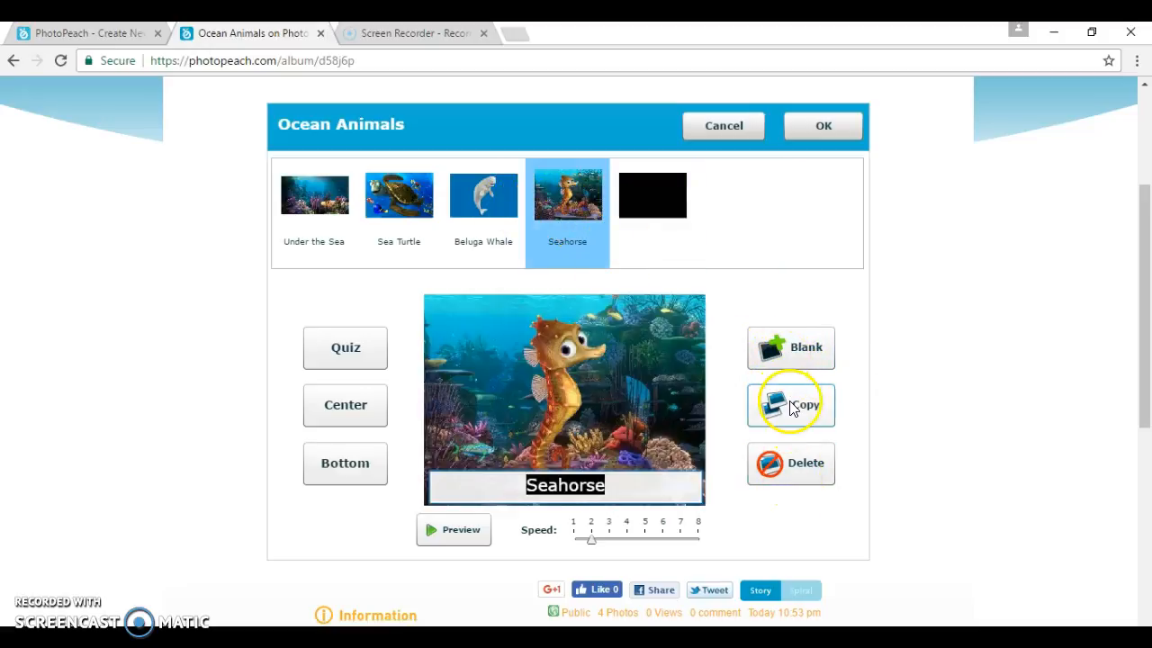
pyautogui.click(793, 406)
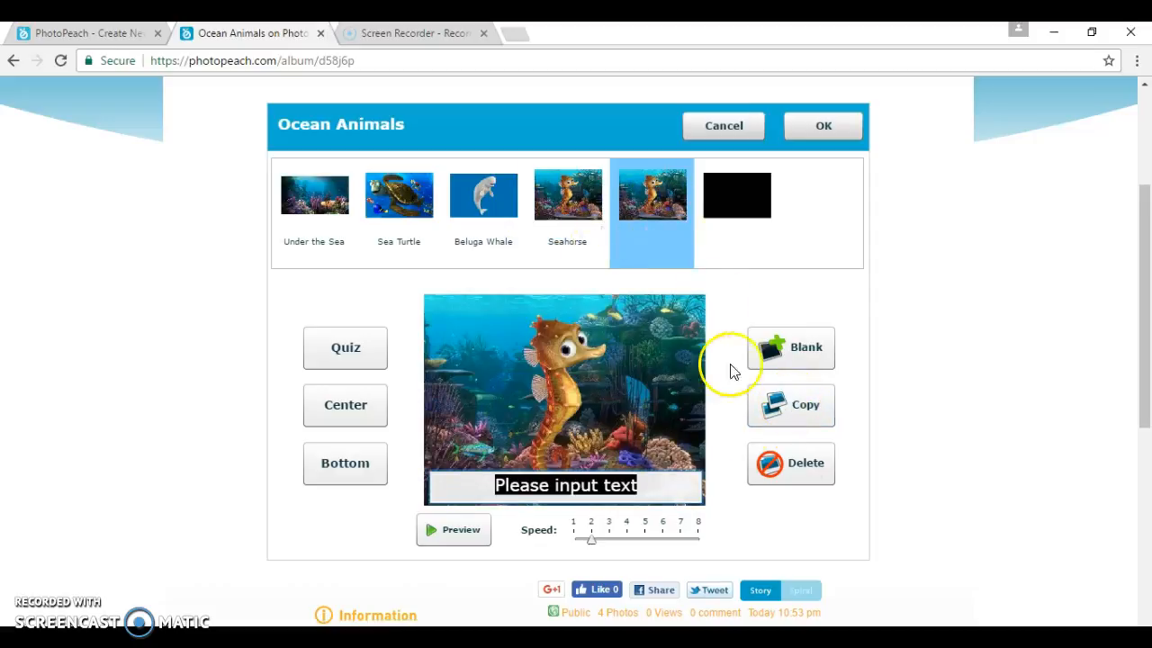
pyautogui.click(786, 474)
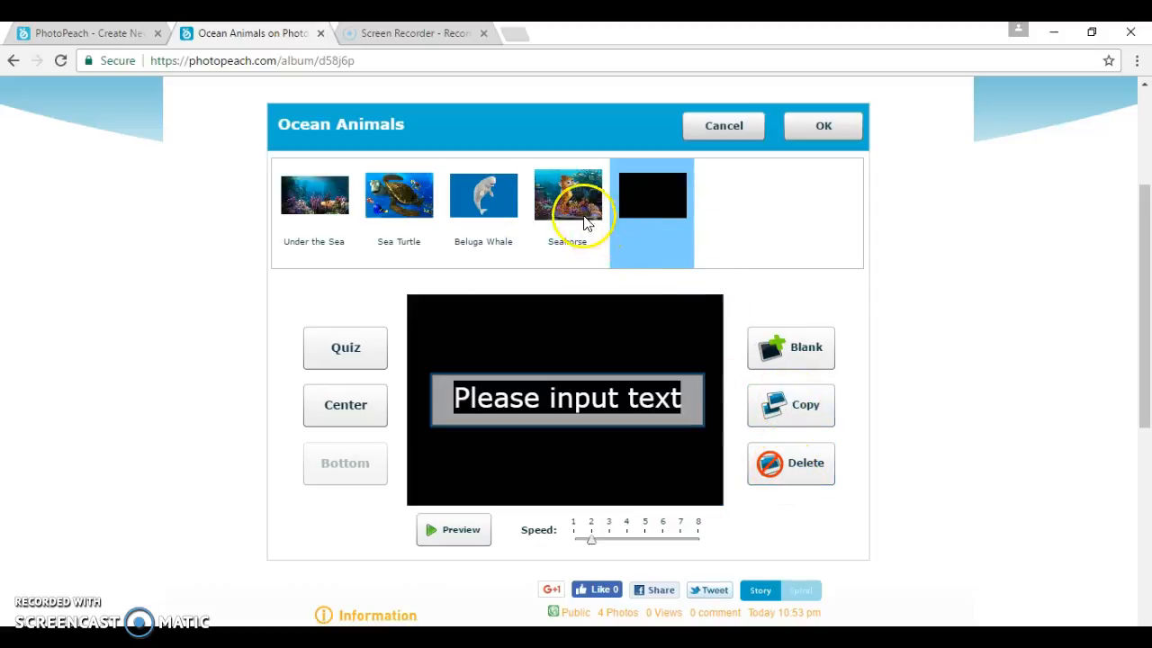
# Reorder the slides so that Beluga Whale comes before Sea Turtle
pyautogui.moveTo(490, 193); pyautogui.dragTo(399, 193)
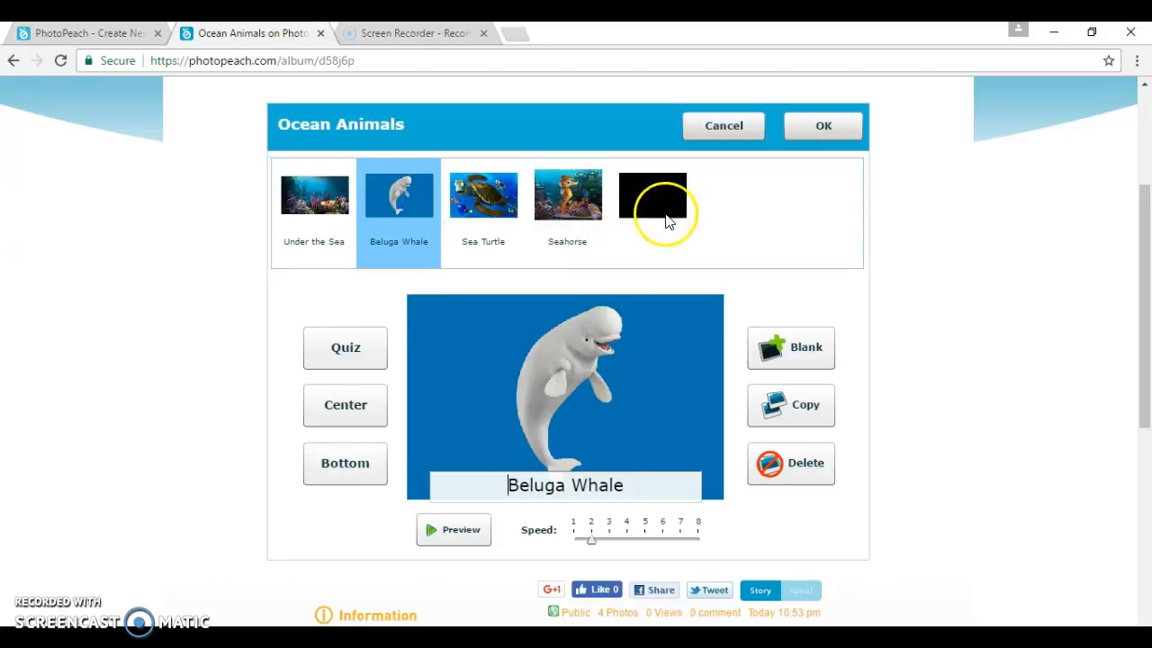
# Turn the blank last slide into a quiz with the question "Which animal begins with the letter B?"
pyautogui.click(666, 220)
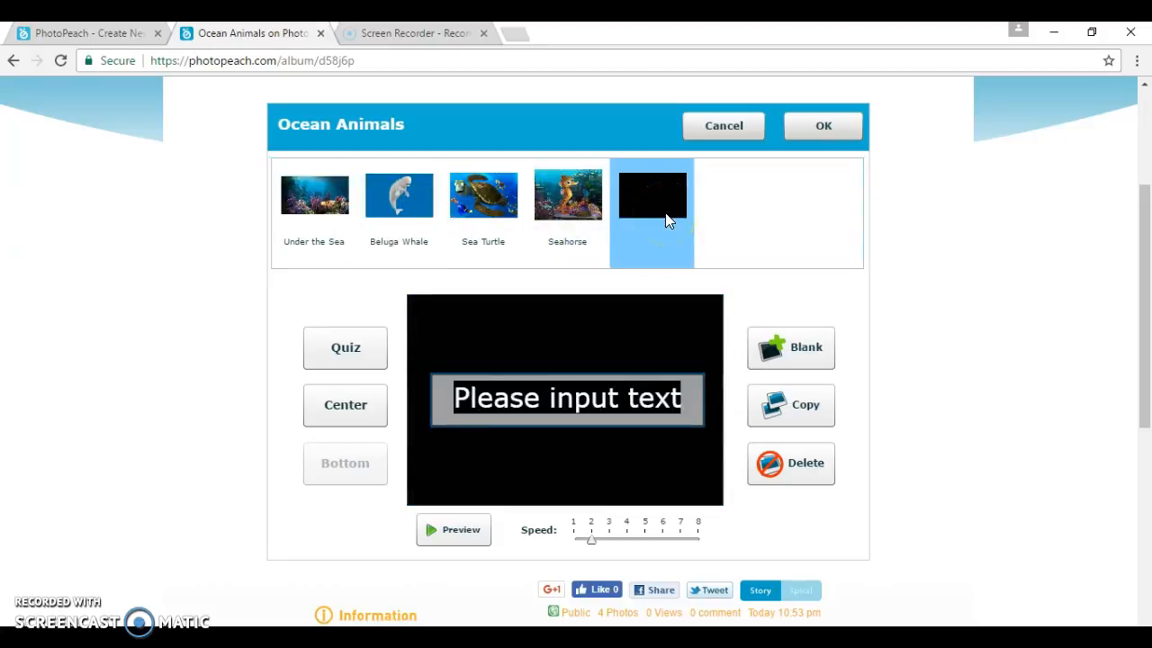
pyautogui.click(360, 340)
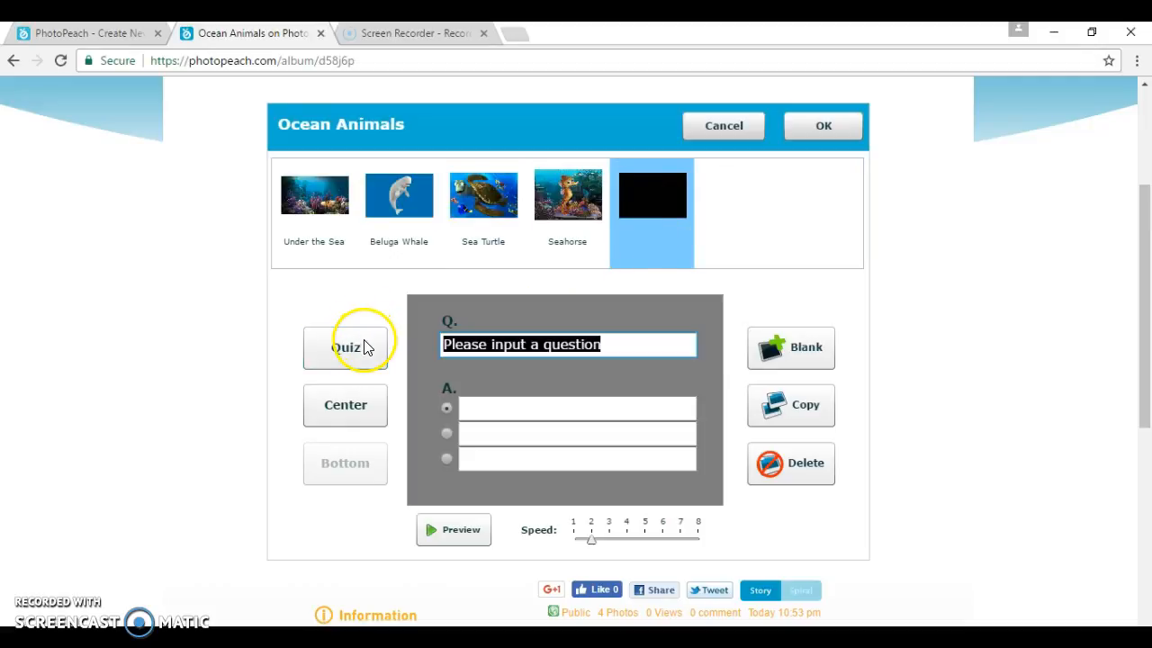
pyautogui.click(609, 351)
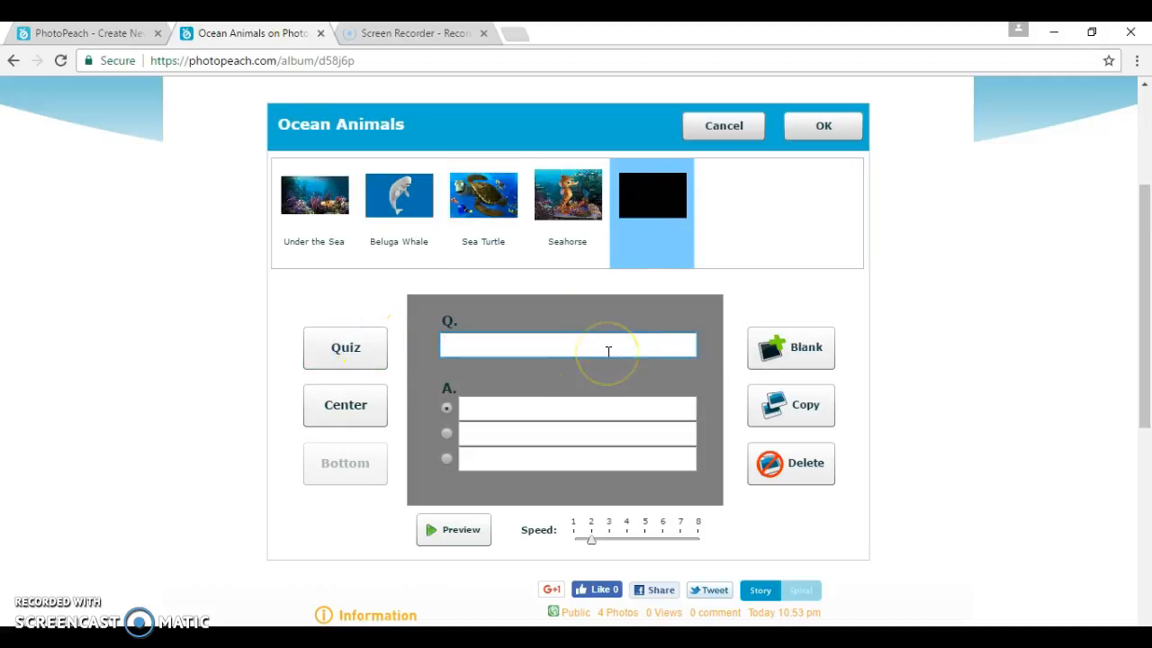
pyautogui.write('Which animal begins with the lete')
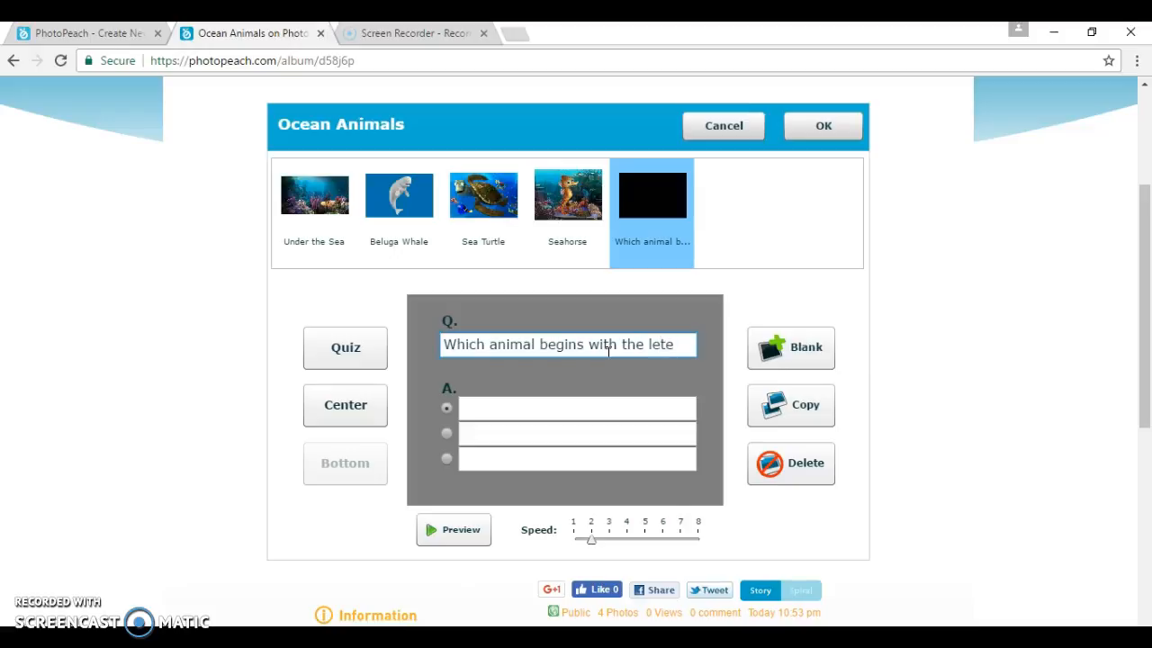
pyautogui.write(' B')
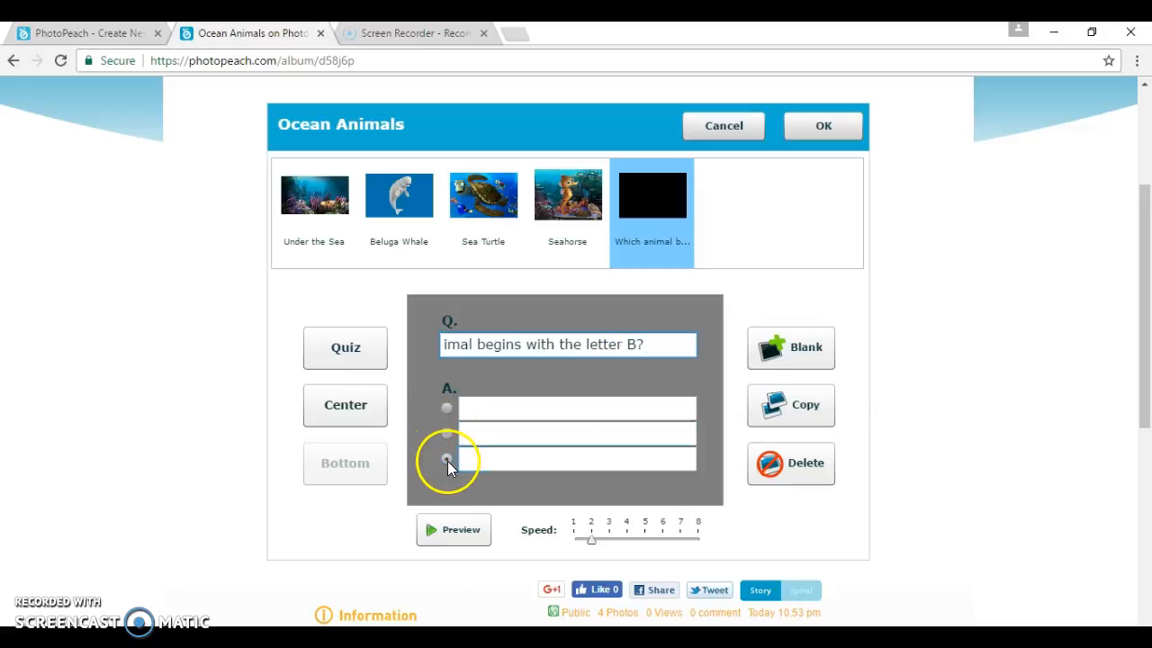
# Enter the quiz answers Sea Turtle, Beluga Whale and Seahorse, mark Beluga Whale as correct, and save the slideshow edits
pyautogui.click(448, 434)
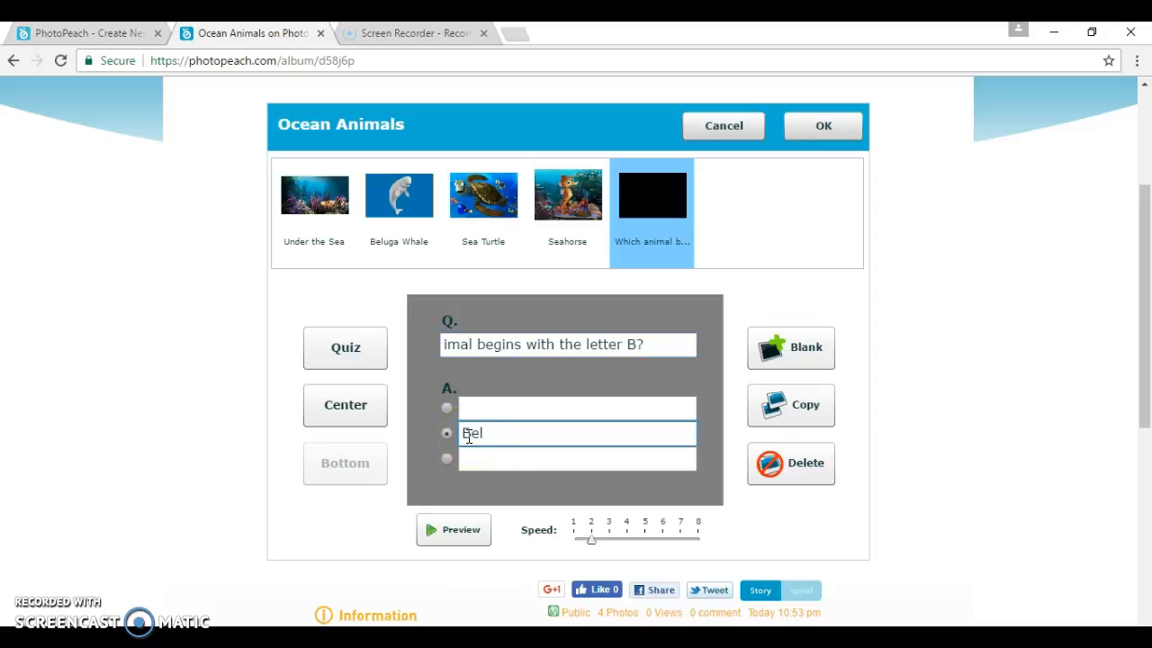
pyautogui.write('hale')
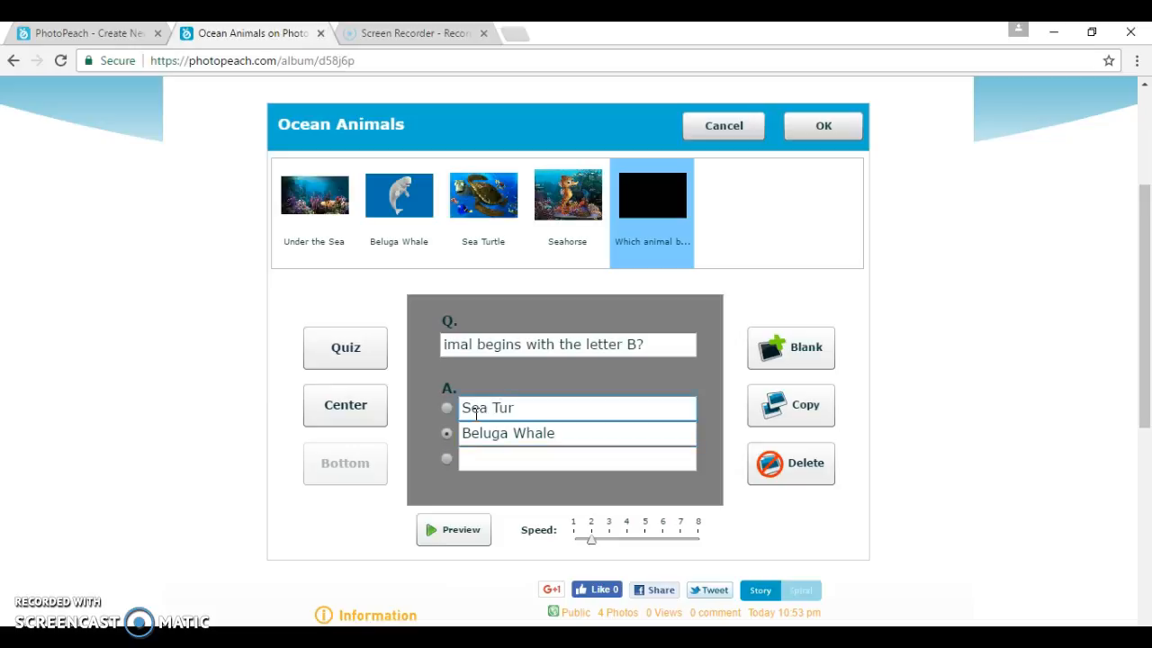
pyautogui.click(477, 459)
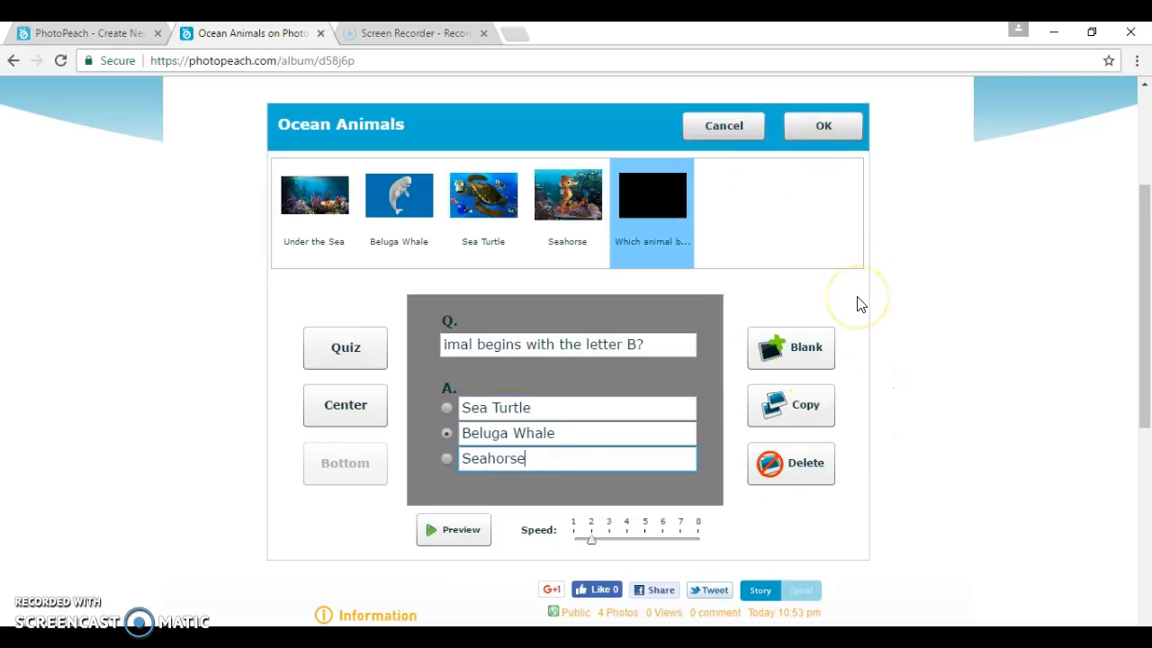
pyautogui.click(839, 124)
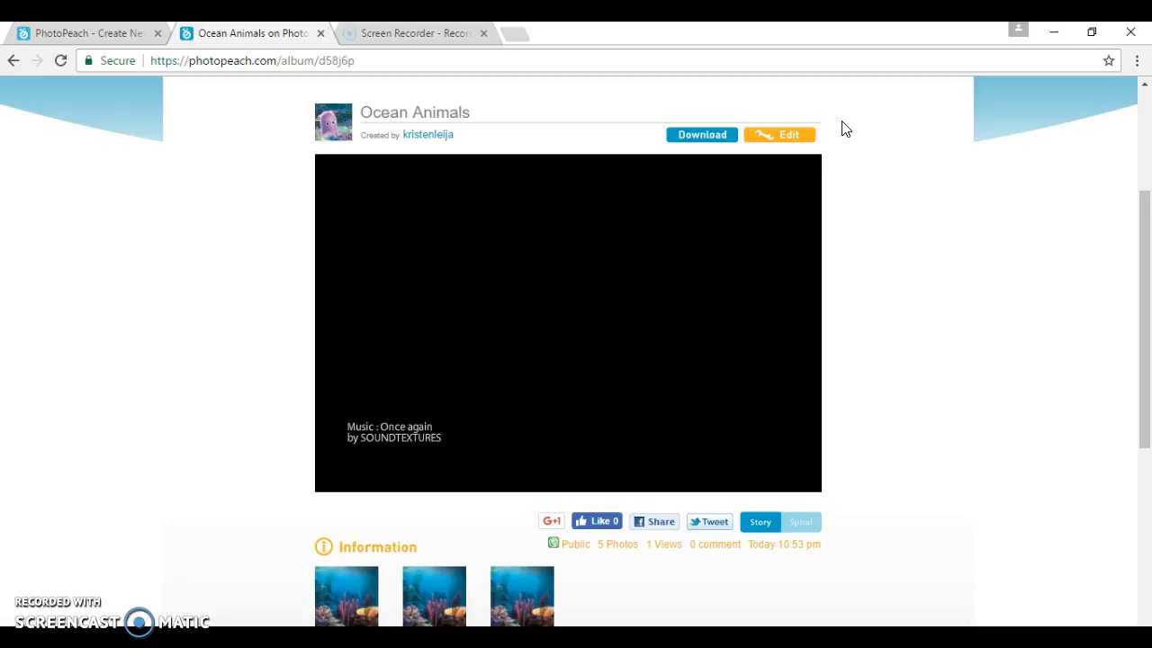
# Watch the saved Ocean Animals slideshow through to its closing credits
pyautogui.click(1149, 256)
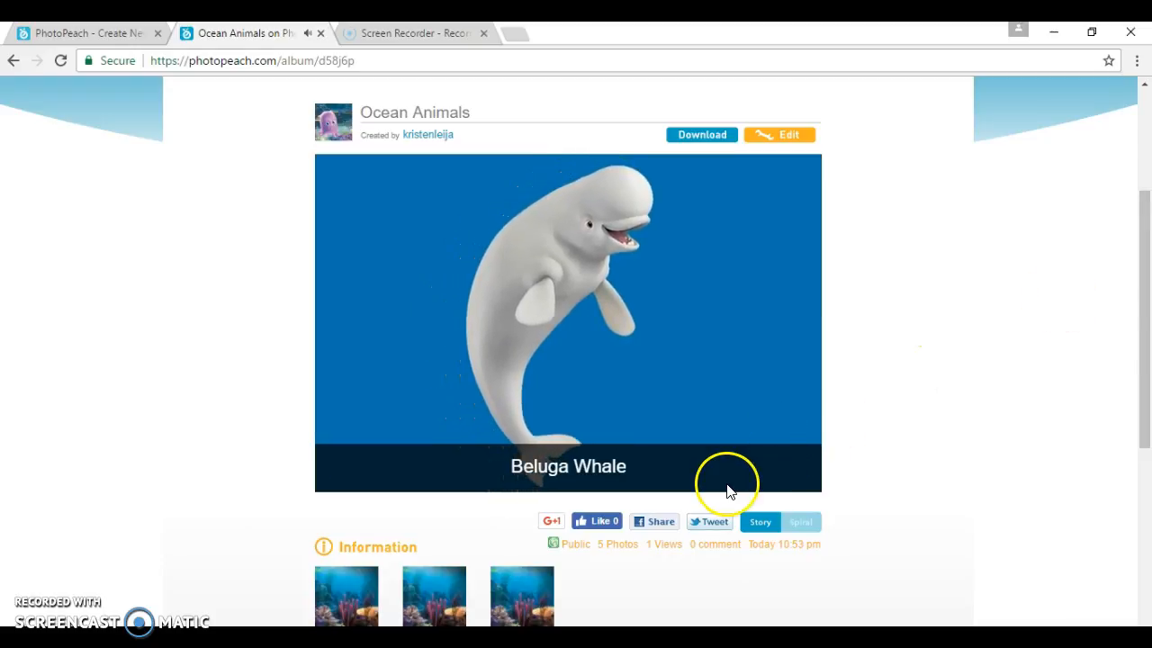
pyautogui.moveTo(766, 453)
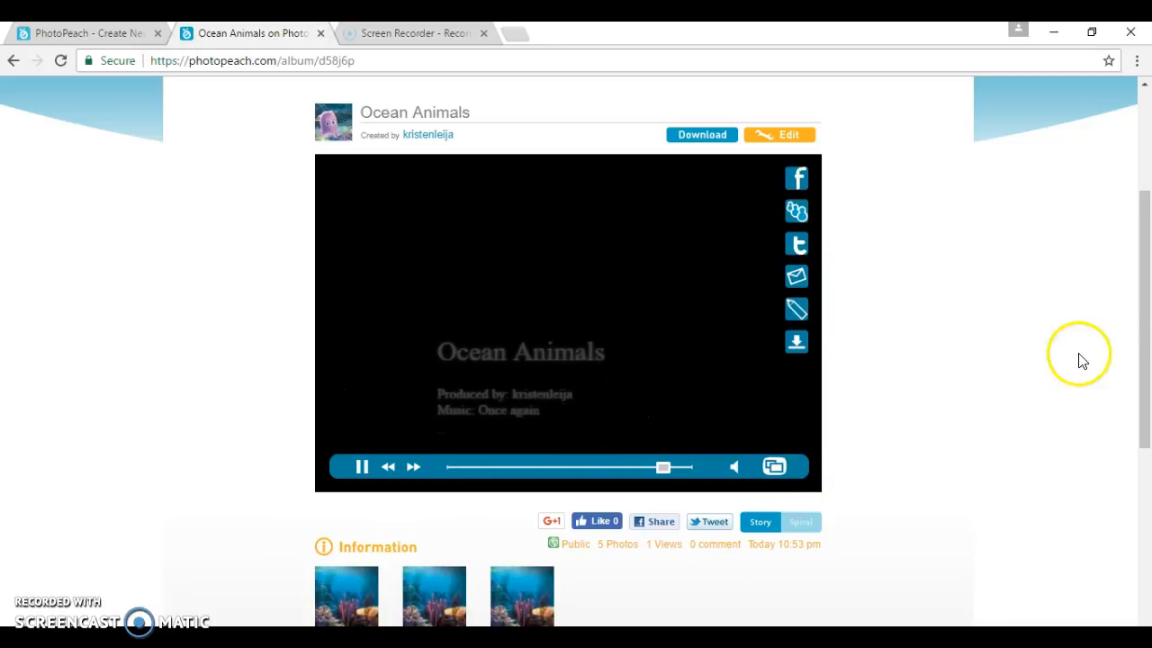
pyautogui.moveTo(1150, 363); pyautogui.dragTo(1149, 331)
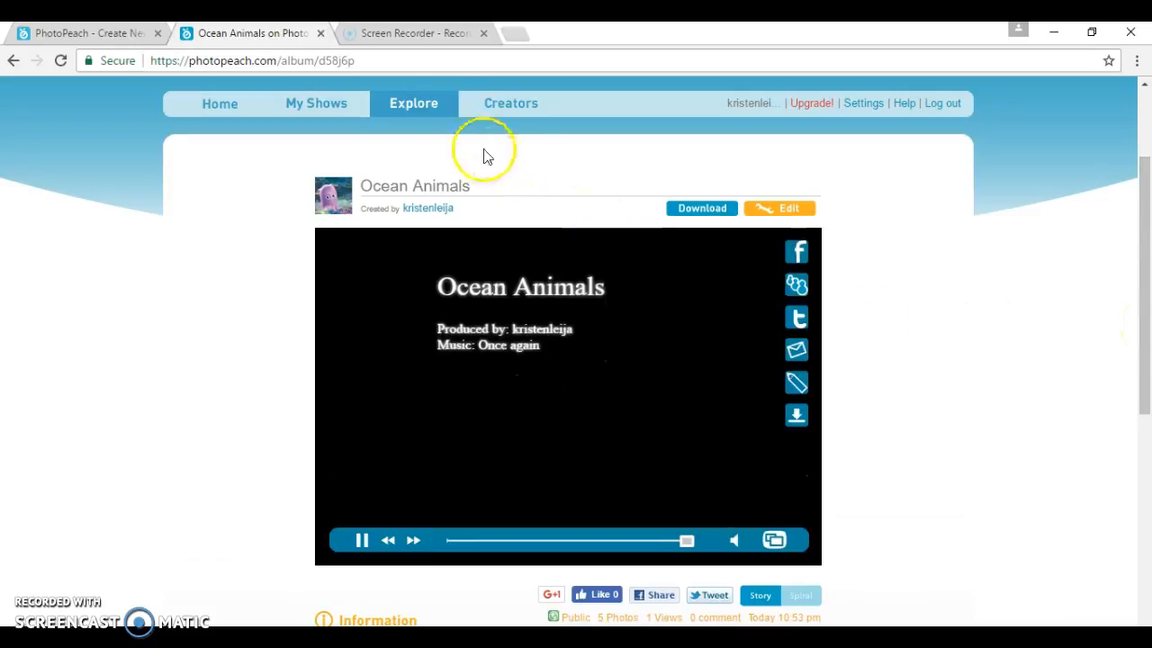
# Open the account's own list of created shows and look over the slideshows in it
pyautogui.click(336, 103)
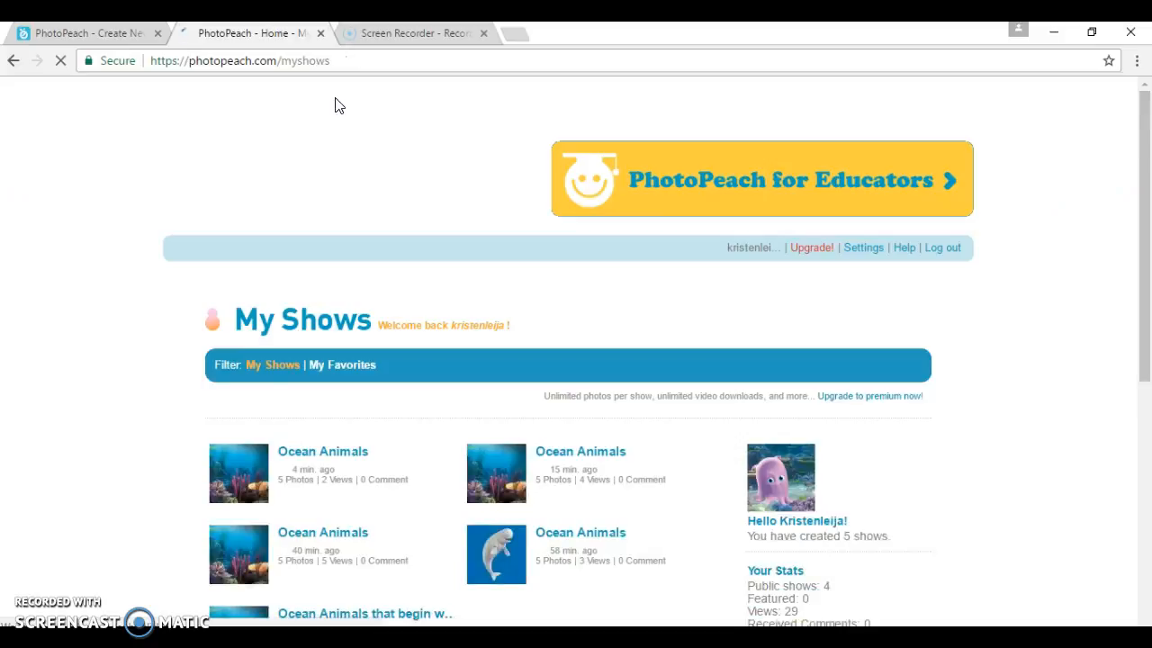
pyautogui.moveTo(1144, 167); pyautogui.dragTo(1150, 219)
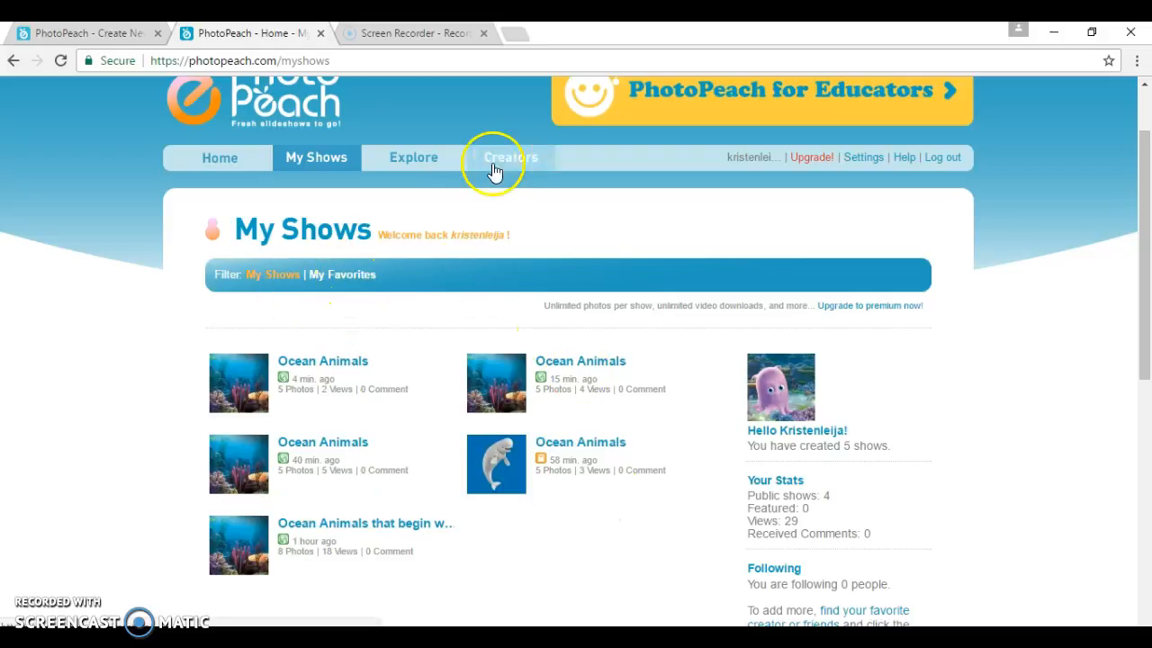
pyautogui.click(536, 167)
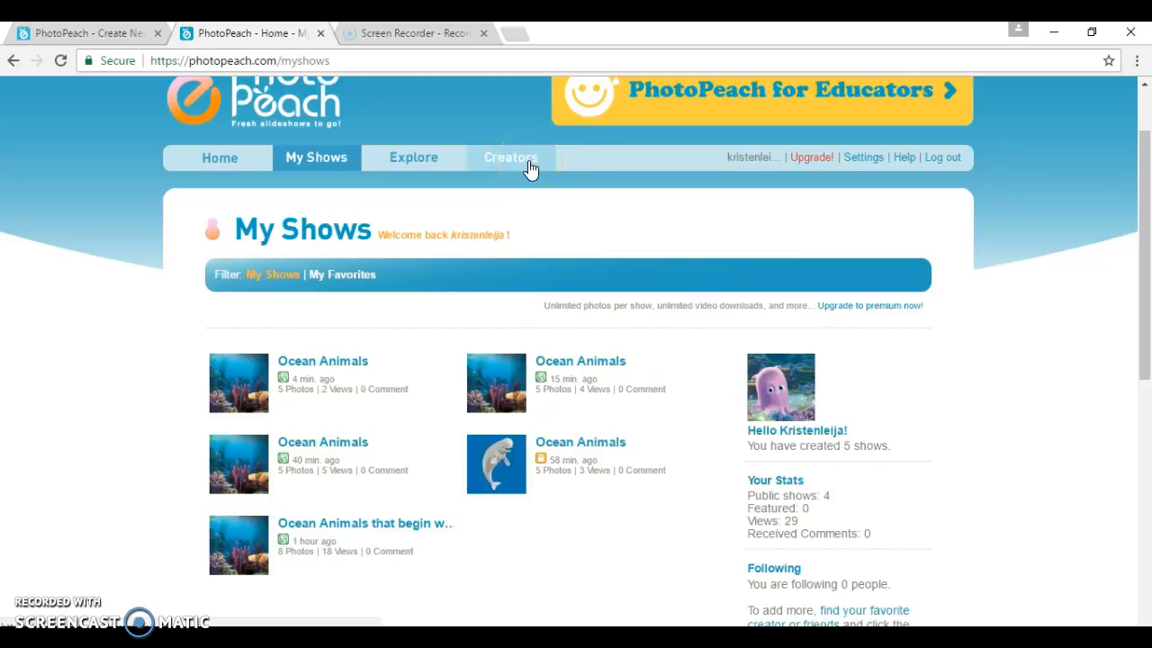
pyautogui.click(416, 173)
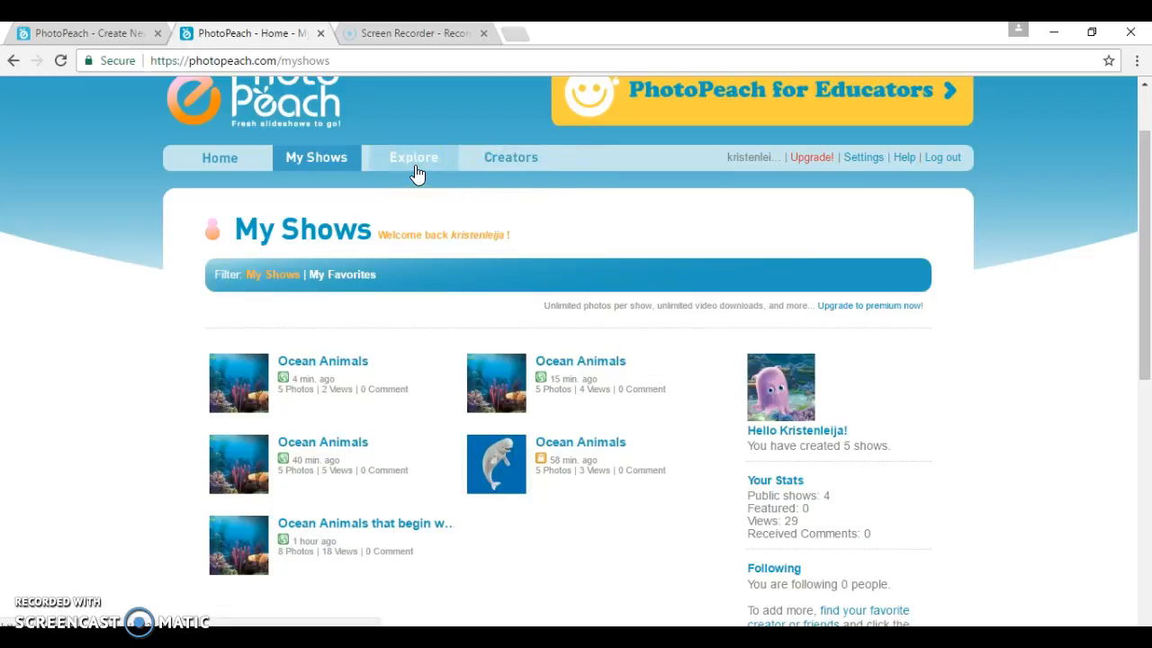
# Play the show "Ocean Animals that begin with the Letter S" and answer its quiz question with Starfish
pyautogui.click(373, 524)
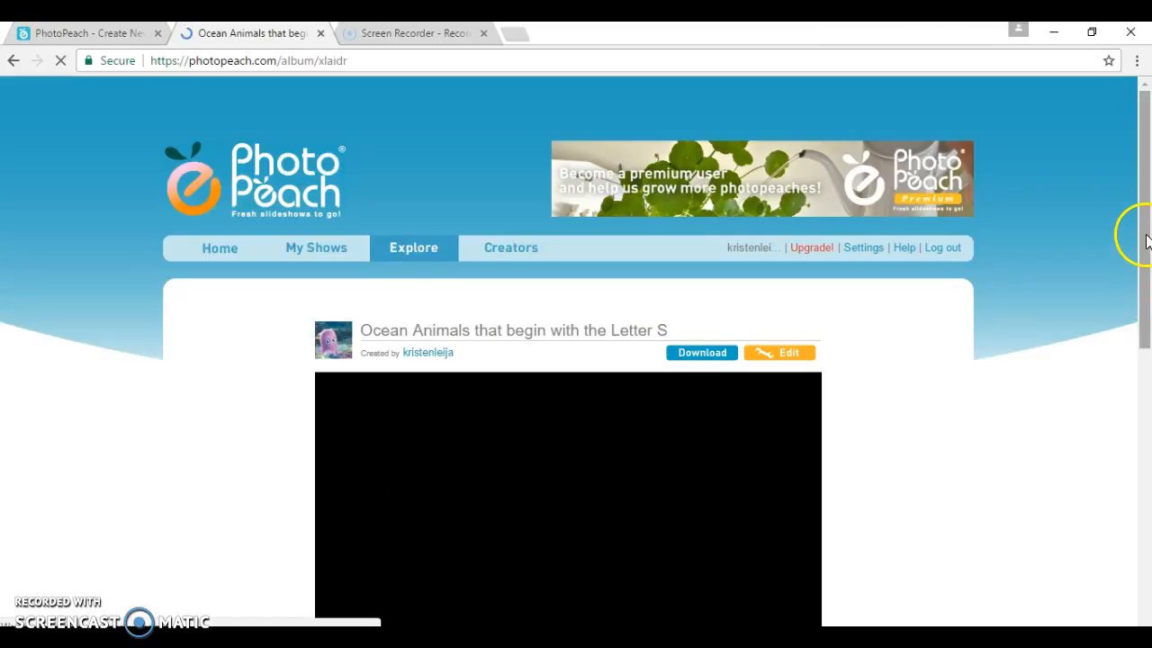
pyautogui.scroll(-1, 1148, 271)
pyautogui.moveTo(1148, 277); pyautogui.dragTo(1147, 326)
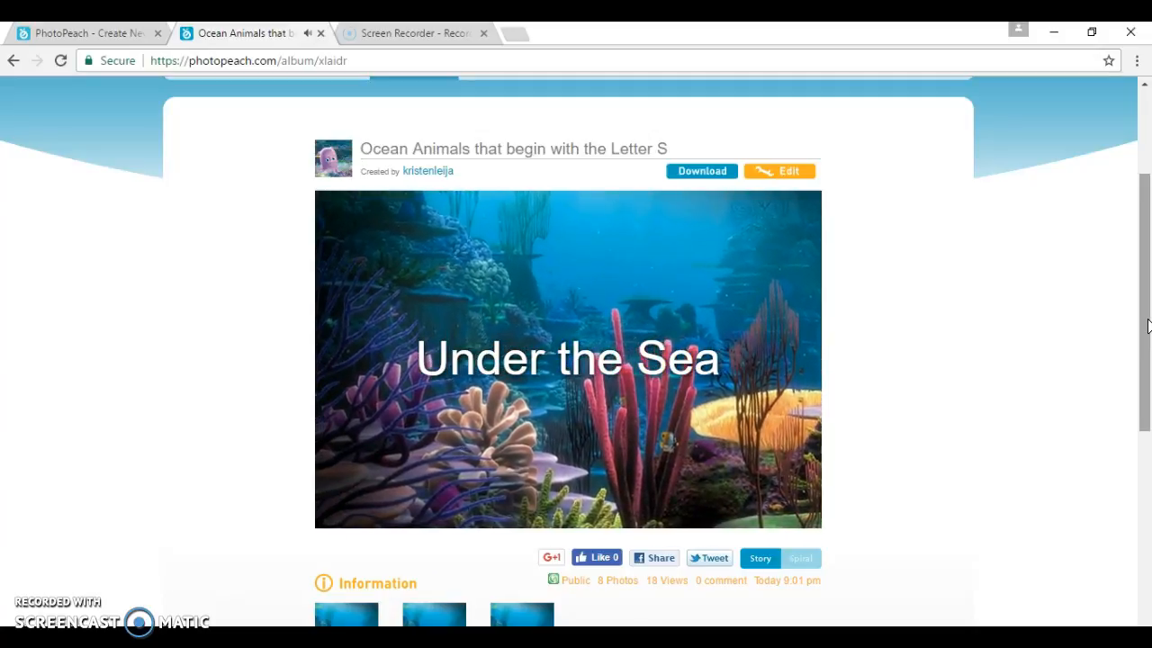
pyautogui.moveTo(746, 522)
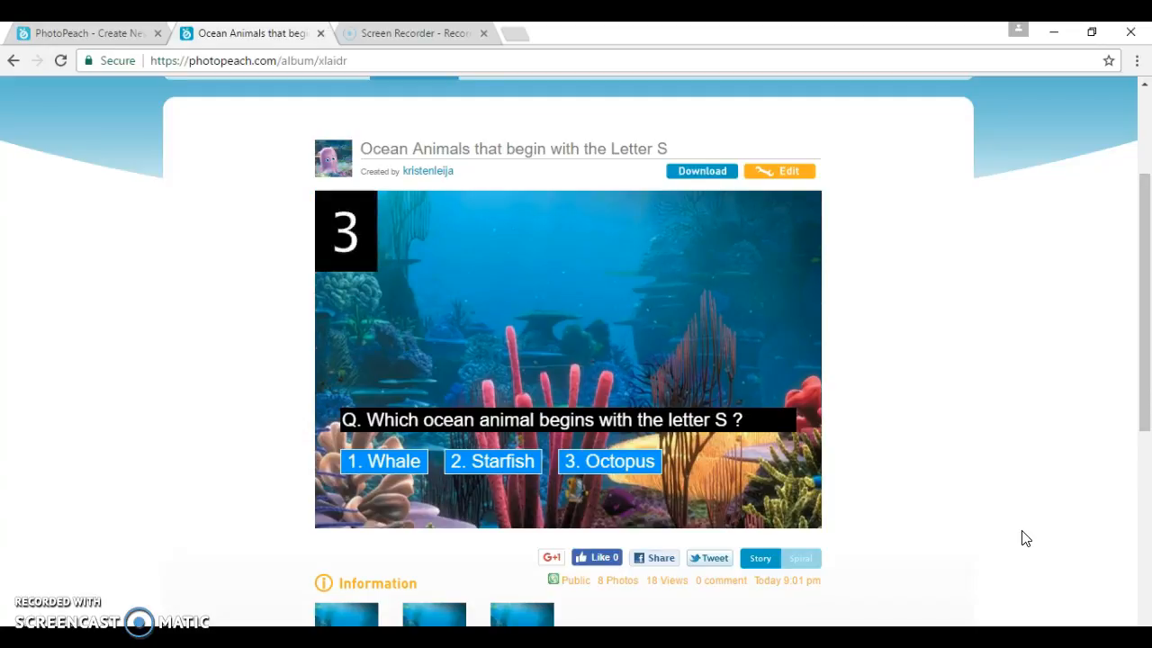
pyautogui.click(491, 462)
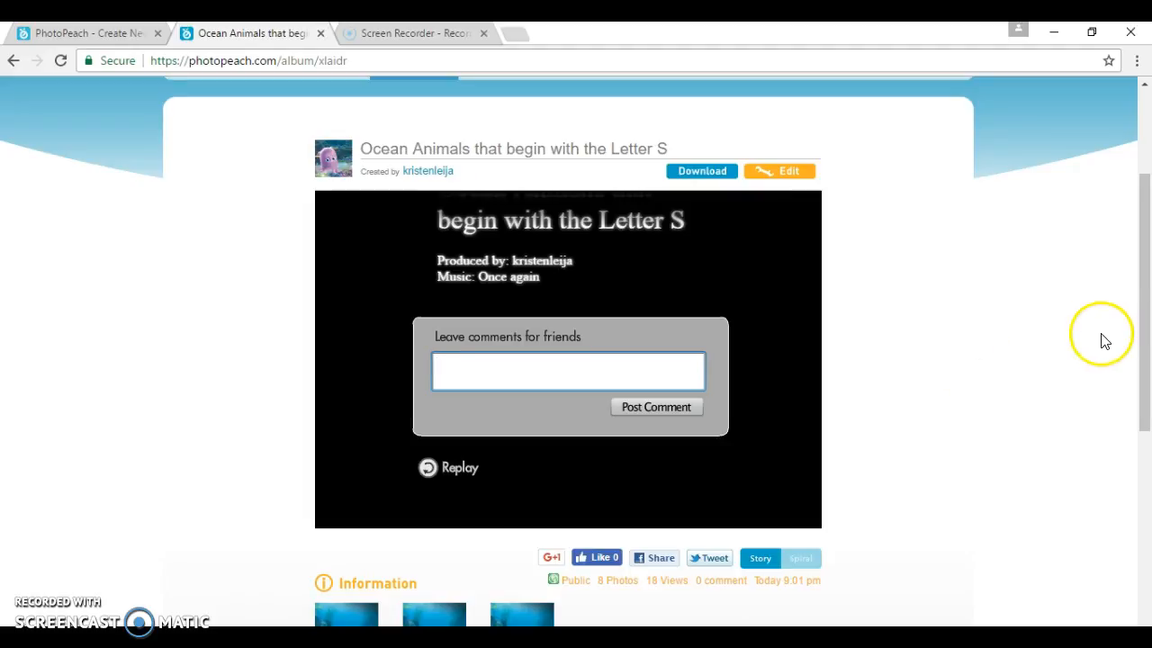
# Log out of the PhotoPeach account
pyautogui.moveTo(1139, 321); pyautogui.dragTo(1147, 250)
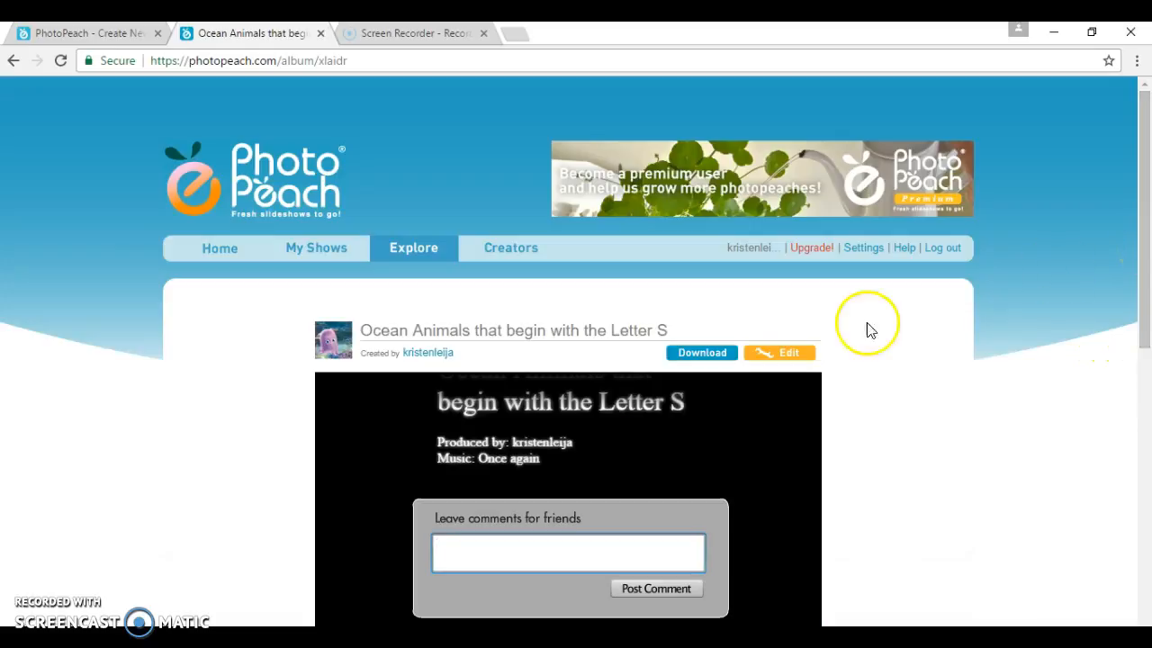
pyautogui.click(949, 254)
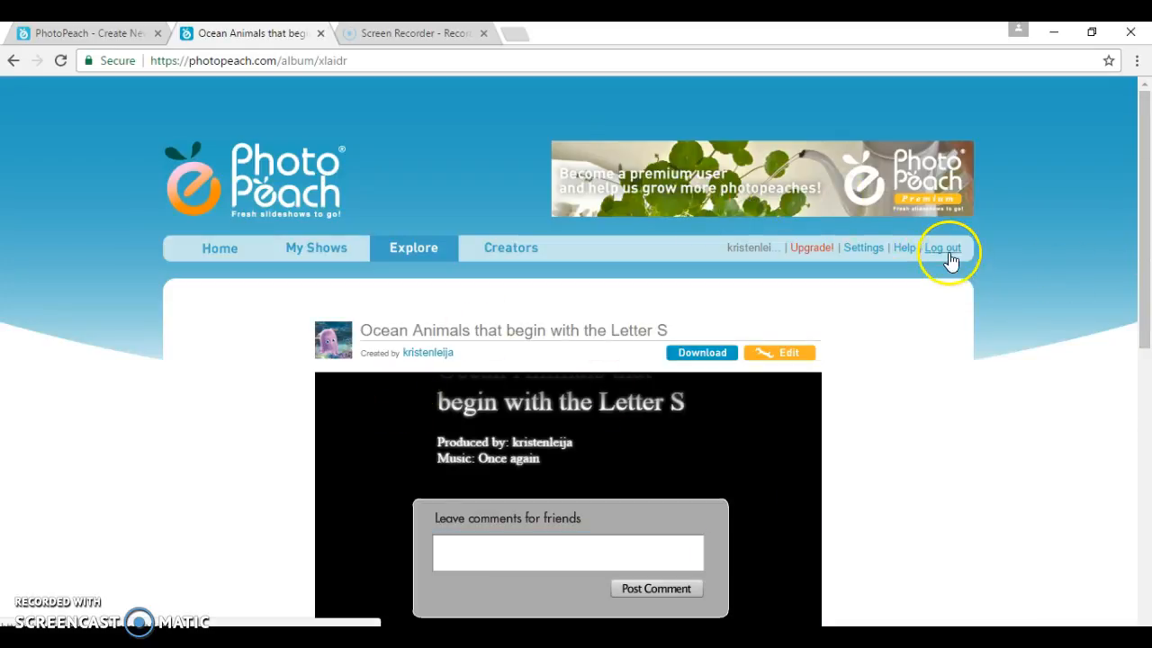